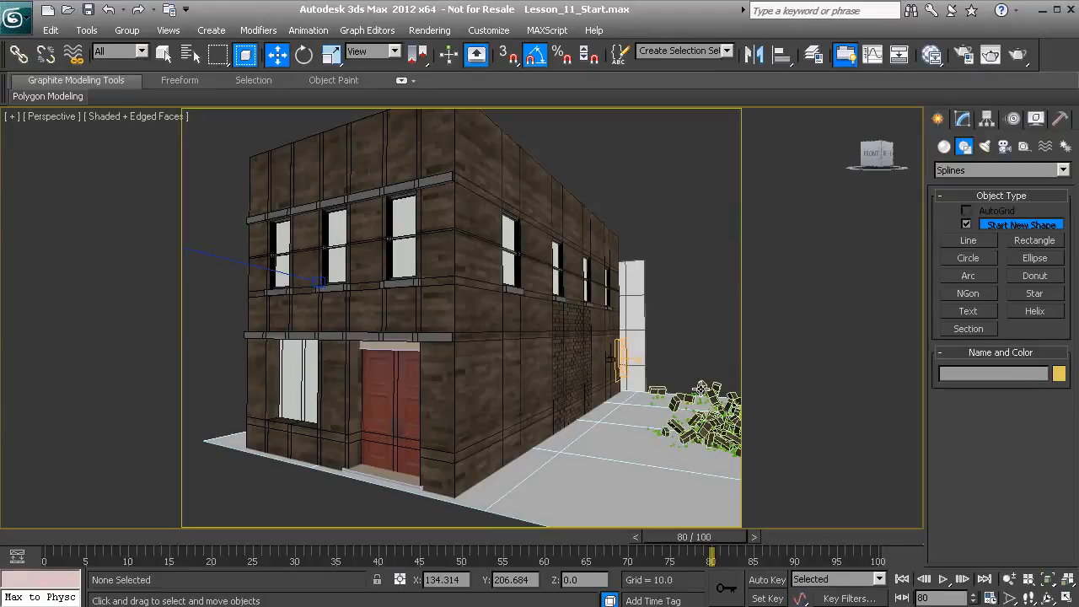
# Move the BrickEmitter panel out of the building's side wall along X to about 42.15
pyautogui.click(572, 361)
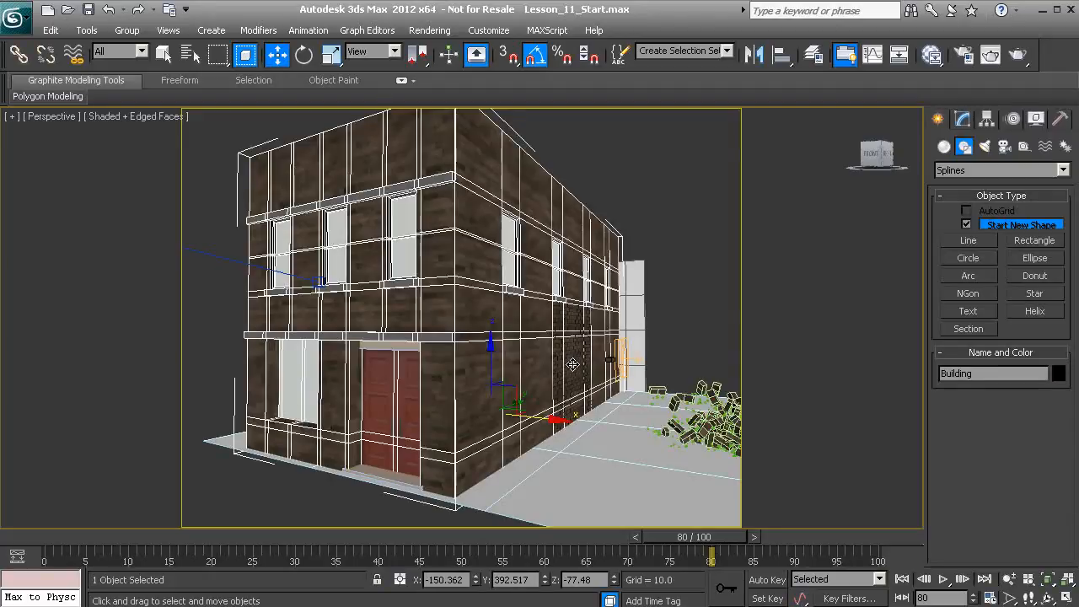
pyautogui.click(573, 364)
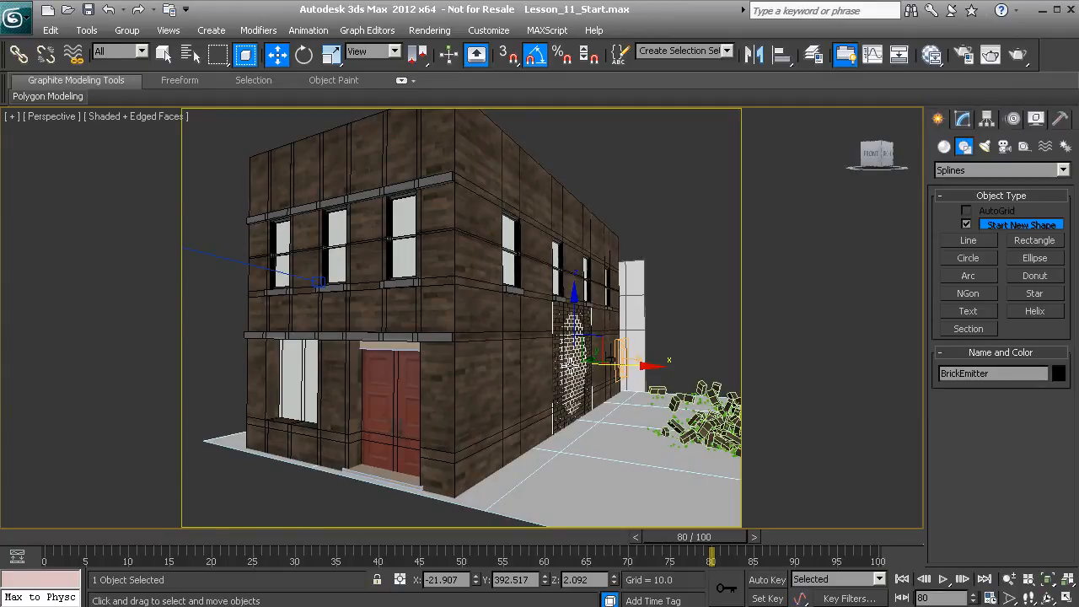
pyautogui.scroll(4, 573, 360)
pyautogui.moveTo(554, 358); pyautogui.dragTo(488, 397, button='middle')
pyautogui.scroll(2, 432, 422)
pyautogui.scroll(-2, 487, 402)
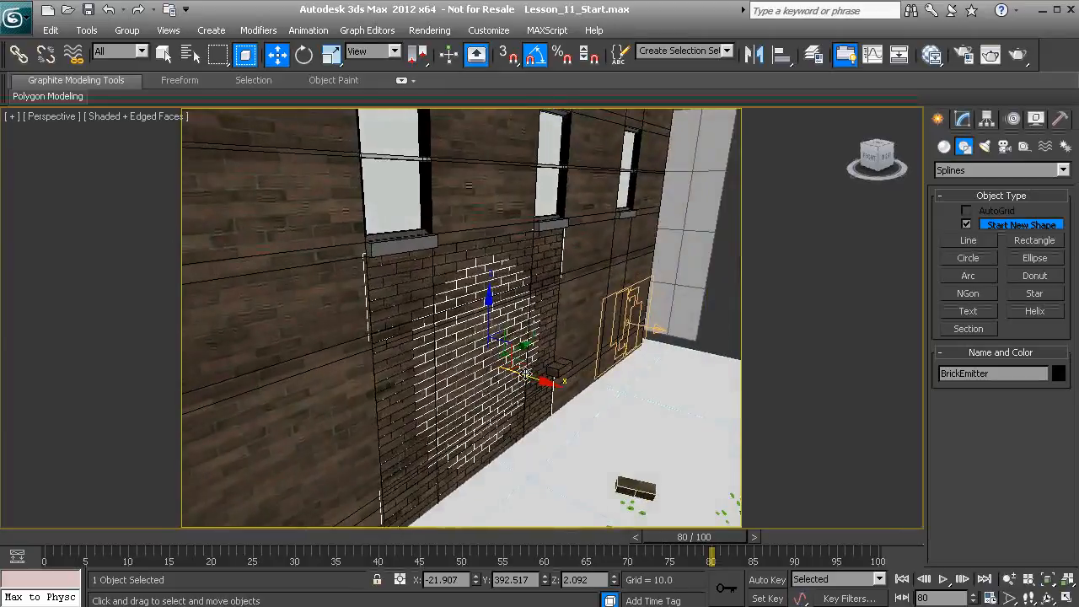
pyautogui.moveTo(529, 378); pyautogui.dragTo(552, 403)
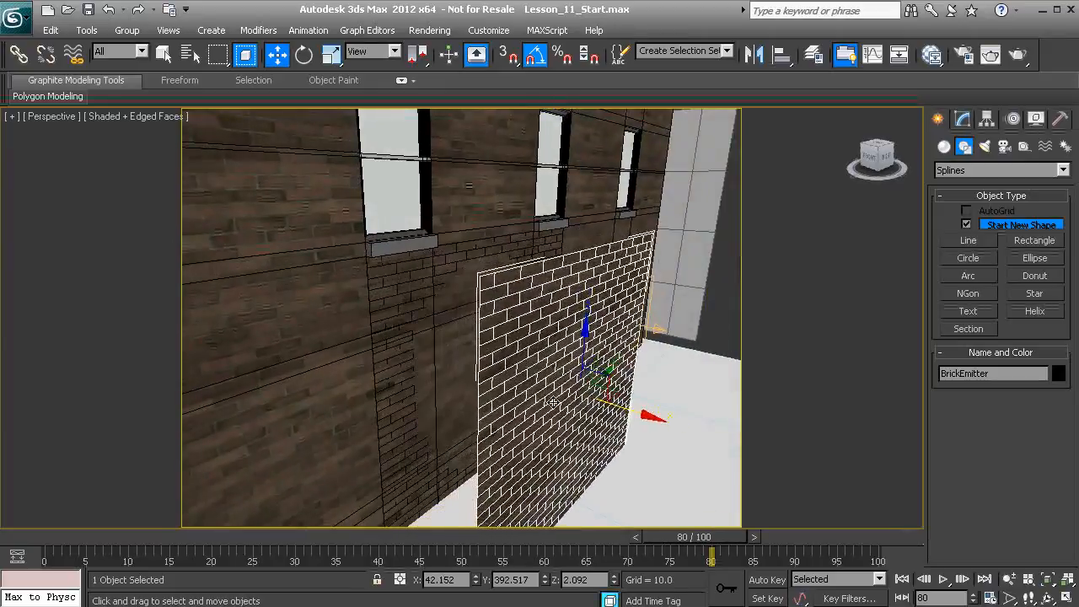
# Select the Building mesh and switch it to polygon-level editing
pyautogui.click(428, 340)
pyautogui.keyDown('alt'); pyautogui.moveTo(429, 339); pyautogui.dragTo(541, 329, button='middle'); pyautogui.keyUp('alt')
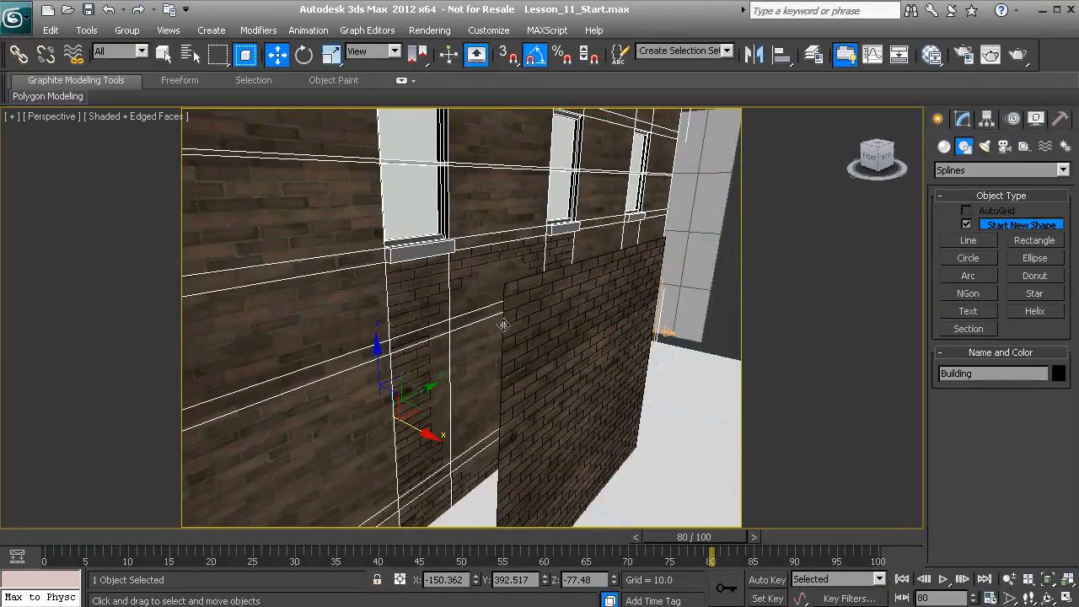
pyautogui.click(962, 120)
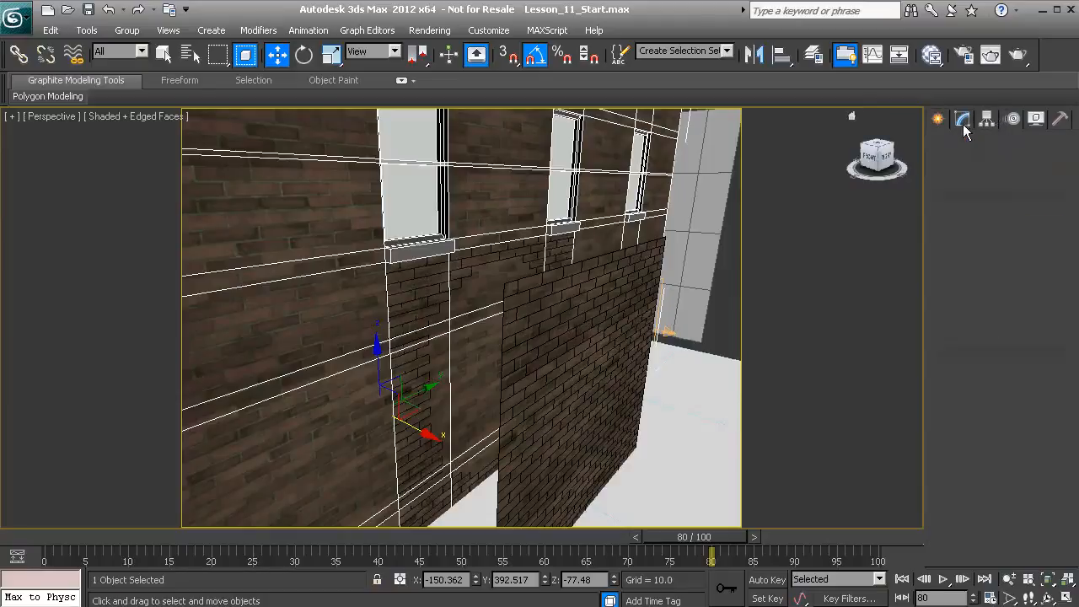
pyautogui.click(1017, 356)
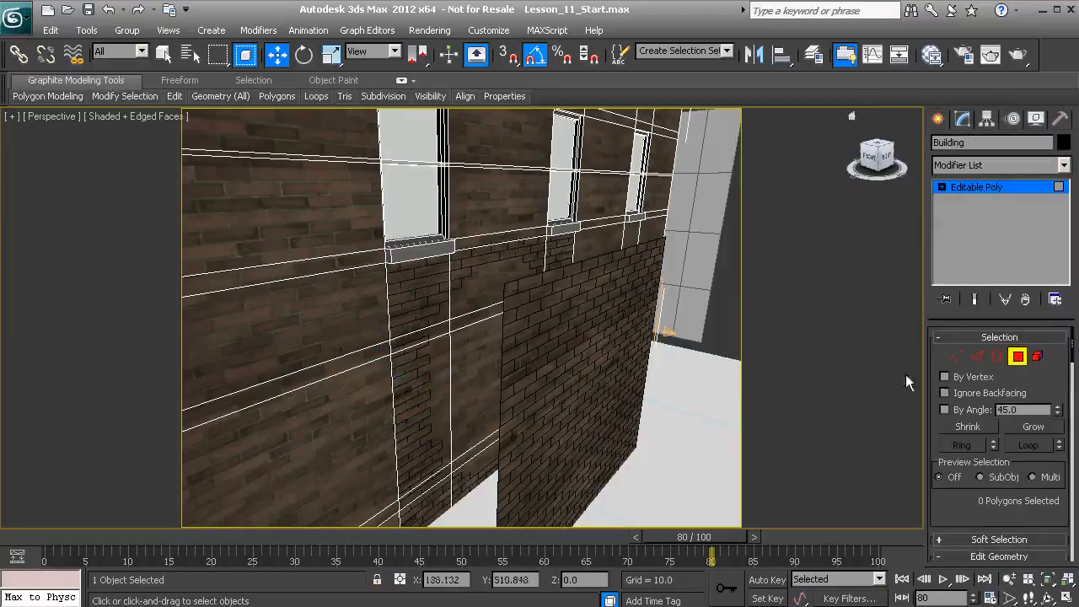
# Delete the Building wall polygons covering the brick-edged hole below the windows, and leave polygon editing
pyautogui.click(427, 316)
pyautogui.keyDown('ctrl'); pyautogui.click(471, 294); pyautogui.keyUp('ctrl')
pyautogui.keyDown('ctrl'); pyautogui.click(564, 251); pyautogui.keyUp('ctrl')
pyautogui.keyDown('alt'); pyautogui.moveTo(525, 299); pyautogui.dragTo(427, 342, button='middle'); pyautogui.keyUp('alt')
pyautogui.keyDown('ctrl'); pyautogui.click(427, 343); pyautogui.keyUp('ctrl')
pyautogui.keyDown('ctrl'); pyautogui.click(451, 335); pyautogui.keyUp('ctrl')
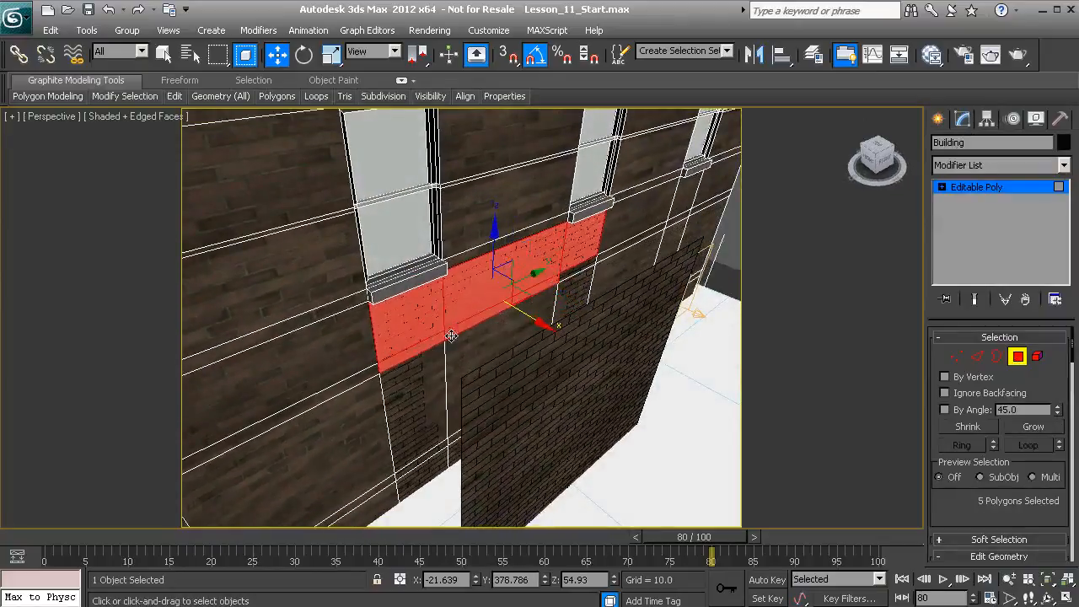
pyautogui.keyDown('ctrl'); pyautogui.click(575, 279); pyautogui.keyUp('ctrl')
pyautogui.keyDown('ctrl'); pyautogui.click(563, 295); pyautogui.keyUp('ctrl')
pyautogui.keyDown('ctrl'); pyautogui.click(445, 356); pyautogui.keyUp('ctrl')
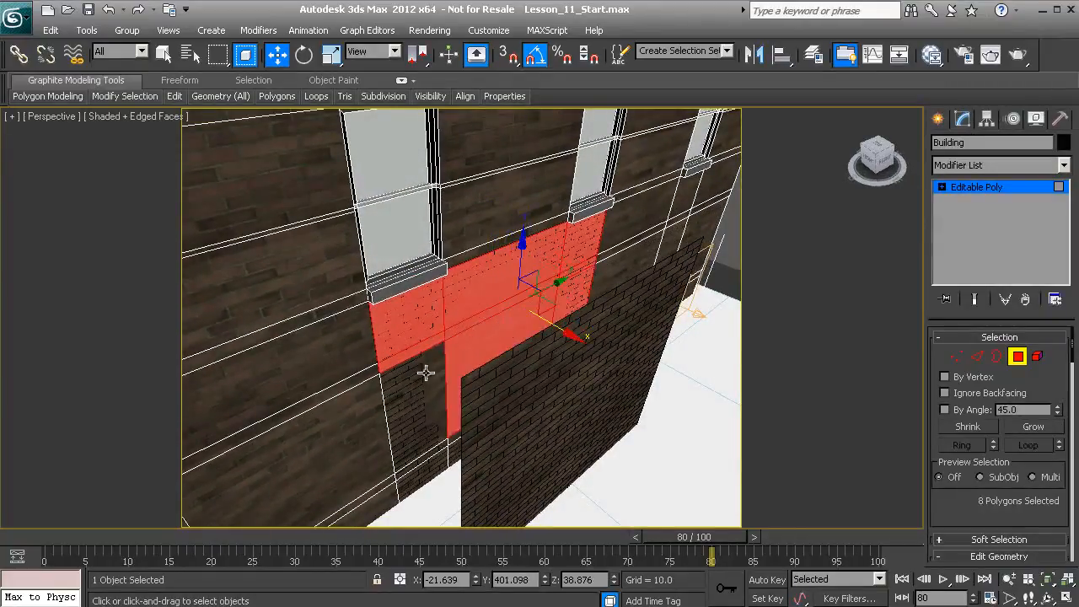
pyautogui.keyDown('ctrl'); pyautogui.click(418, 376); pyautogui.keyUp('ctrl')
pyautogui.keyDown('alt'); pyautogui.moveTo(431, 423); pyautogui.dragTo(452, 357, button='middle'); pyautogui.keyUp('alt')
pyautogui.keyDown('ctrl'); pyautogui.click(452, 384); pyautogui.keyUp('ctrl')
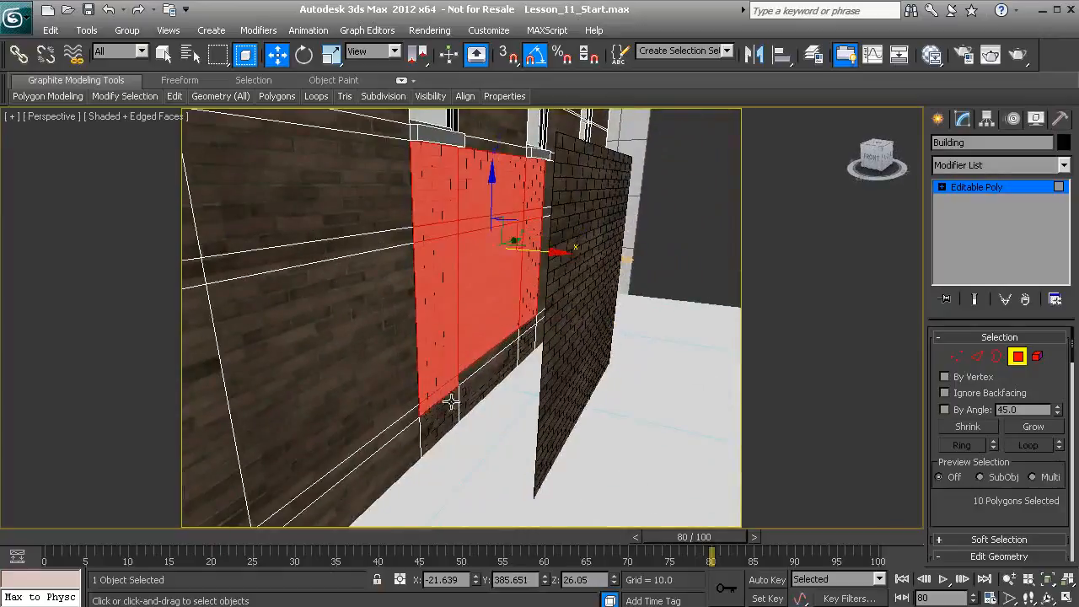
pyautogui.keyDown('ctrl'); pyautogui.click(452, 398); pyautogui.keyUp('ctrl')
pyautogui.keyDown('ctrl'); pyautogui.click(469, 387); pyautogui.keyUp('ctrl')
pyautogui.keyDown('ctrl'); pyautogui.click(472, 367); pyautogui.keyUp('ctrl')
pyautogui.keyDown('ctrl'); pyautogui.click(531, 327); pyautogui.keyUp('ctrl')
pyautogui.keyDown('ctrl'); pyautogui.click(524, 342); pyautogui.keyUp('ctrl')
pyautogui.press('Delete')
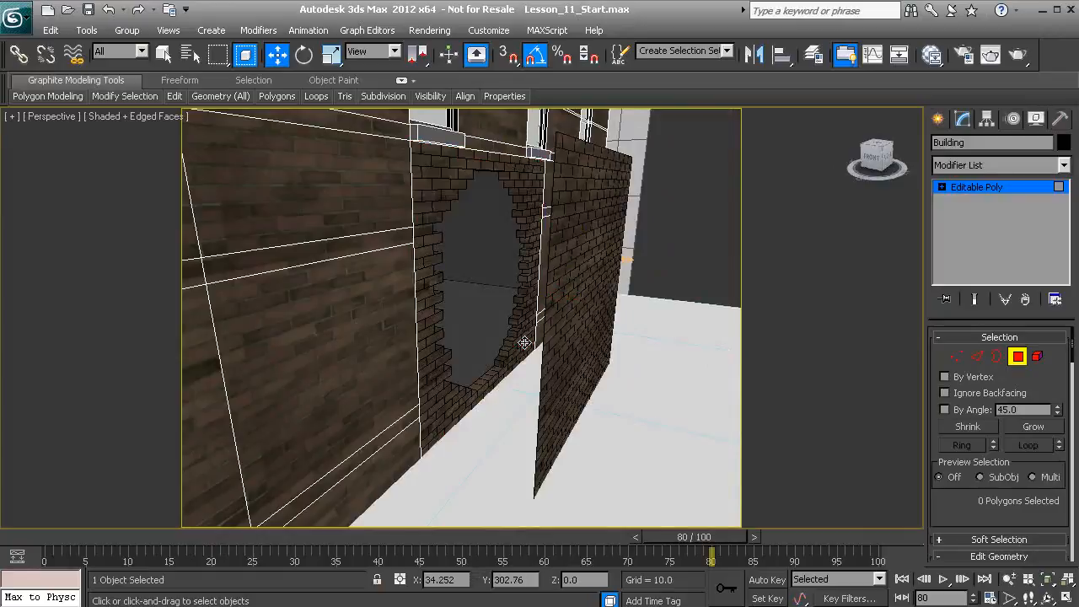
pyautogui.keyDown('alt'); pyautogui.moveTo(524, 342); pyautogui.dragTo(462, 337, button='middle'); pyautogui.keyUp('alt')
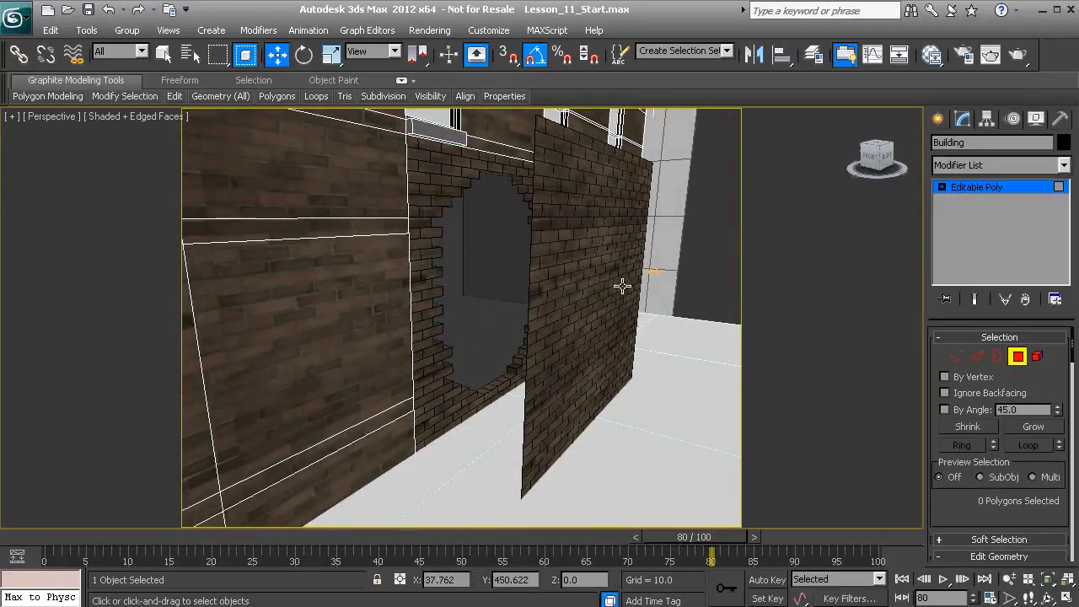
pyautogui.click(1017, 356)
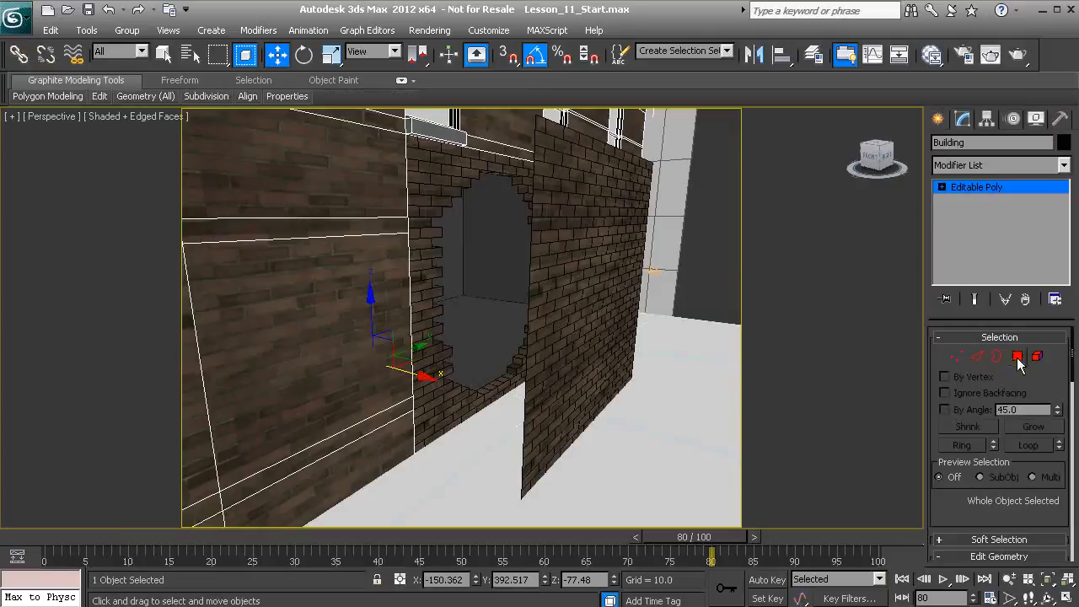
# Move the BrickEmitter panel back into the wall opening along X to about -22.23
pyautogui.click(573, 335)
pyautogui.keyDown('alt'); pyautogui.moveTo(573, 335); pyautogui.dragTo(571, 354, button='middle'); pyautogui.keyUp('alt')
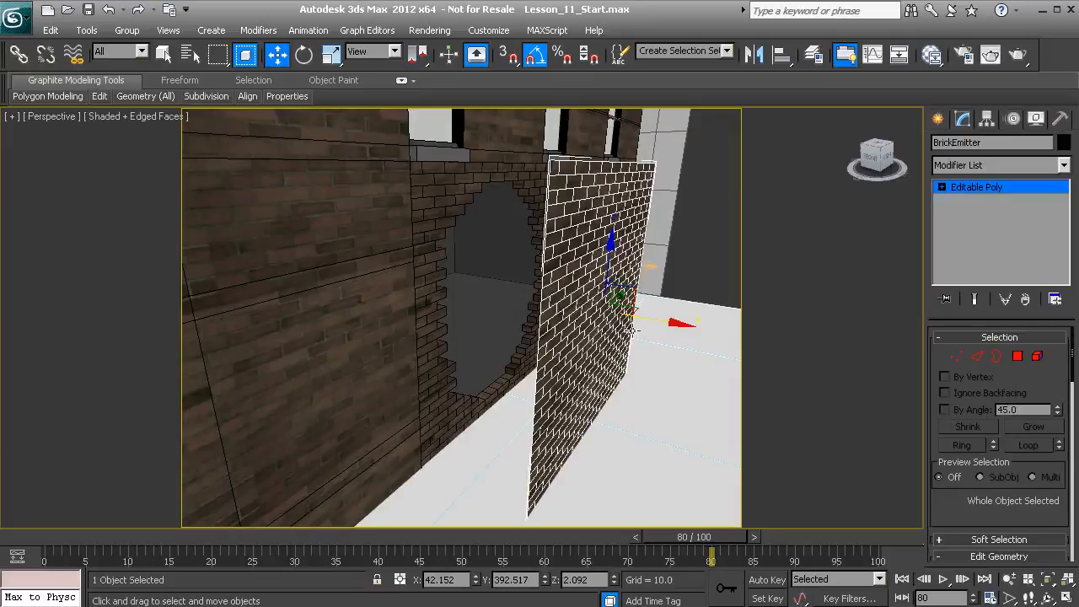
pyautogui.moveTo(658, 323); pyautogui.dragTo(559, 348)
pyautogui.keyDown('alt'); pyautogui.moveTo(559, 347); pyautogui.dragTo(543, 319, button='middle'); pyautogui.keyUp('alt')
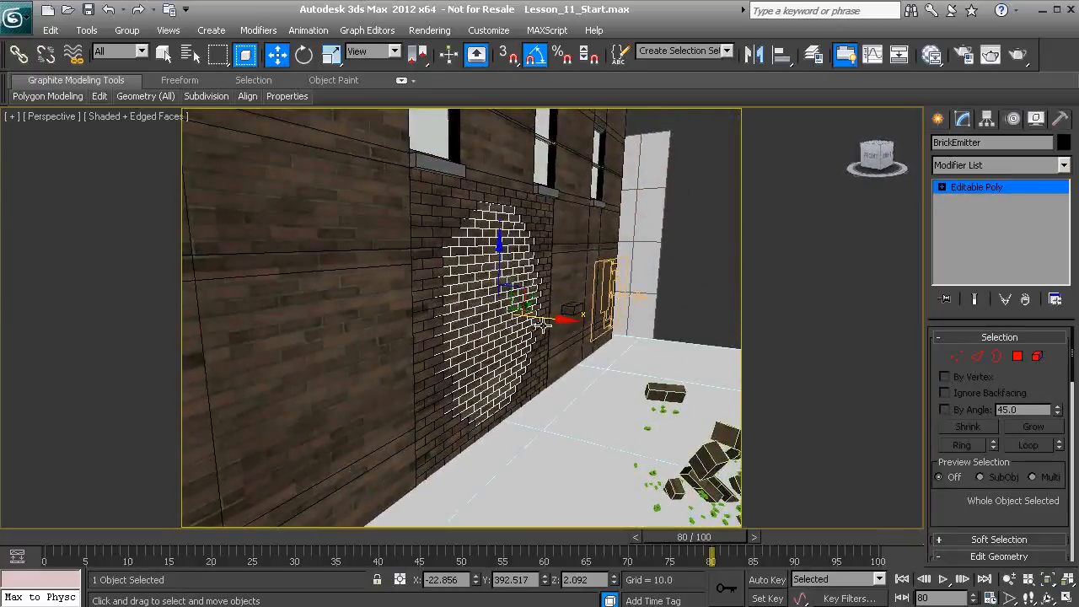
pyautogui.moveTo(554, 321); pyautogui.dragTo(553, 322)
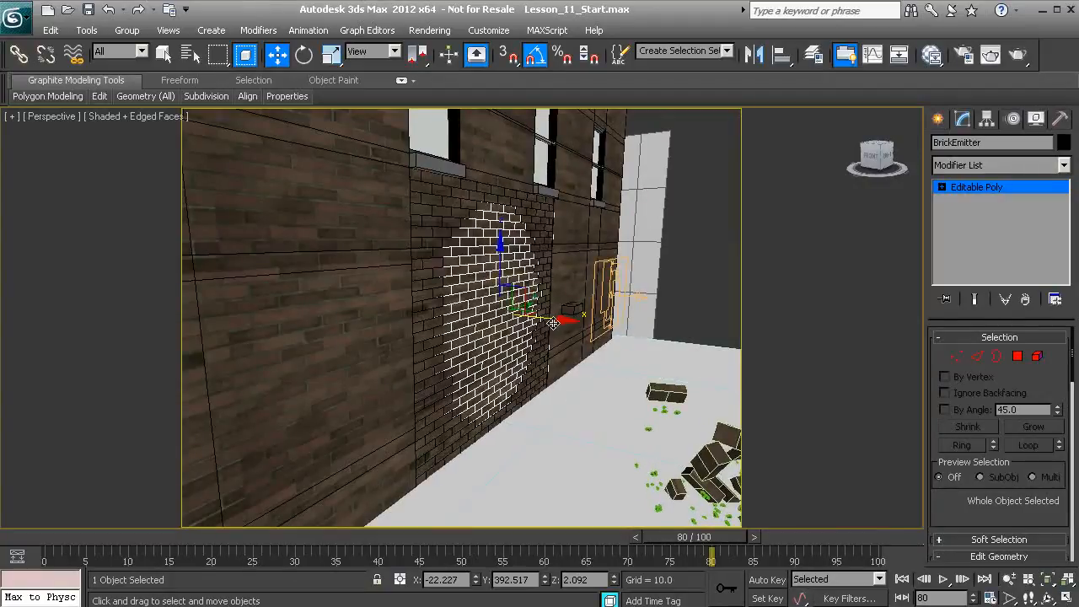
# Render the Perspective view at frame 80 to check the wall, and close the rendered image
pyautogui.click(1017, 56)
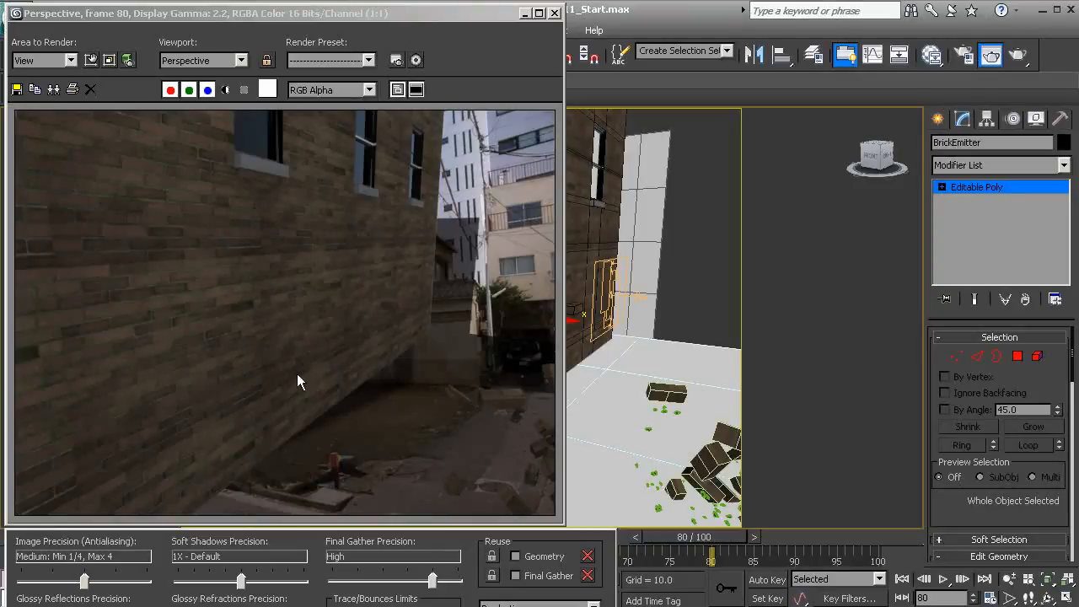
pyautogui.click(554, 14)
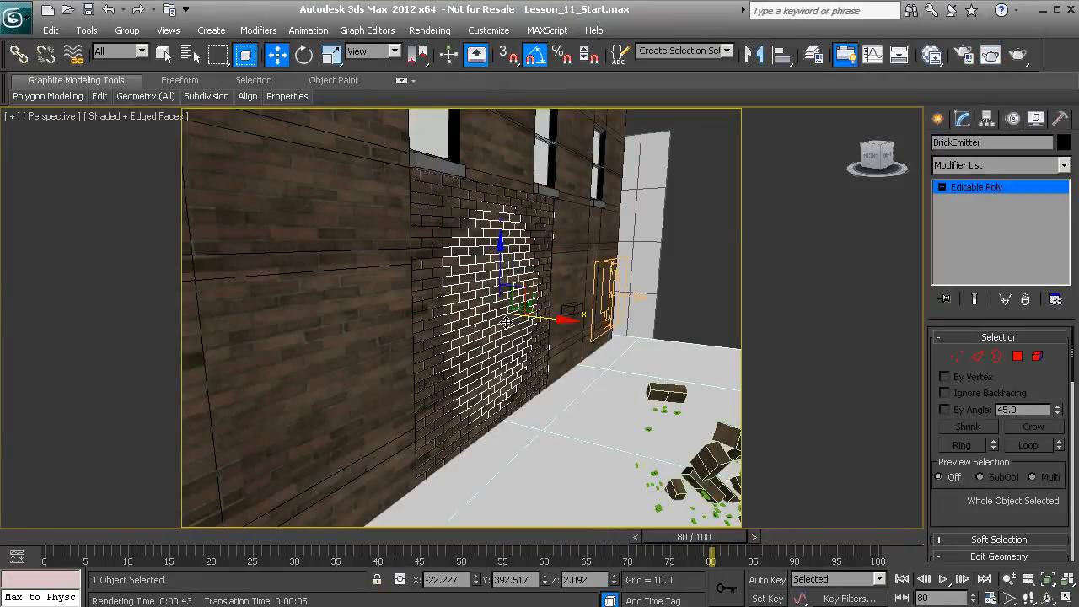
# Scrub the animation back through frames 67 and 61 to see when the bricks burst, stopping at frame 60
pyautogui.moveTo(506, 322); pyautogui.dragTo(438, 331, button='middle')
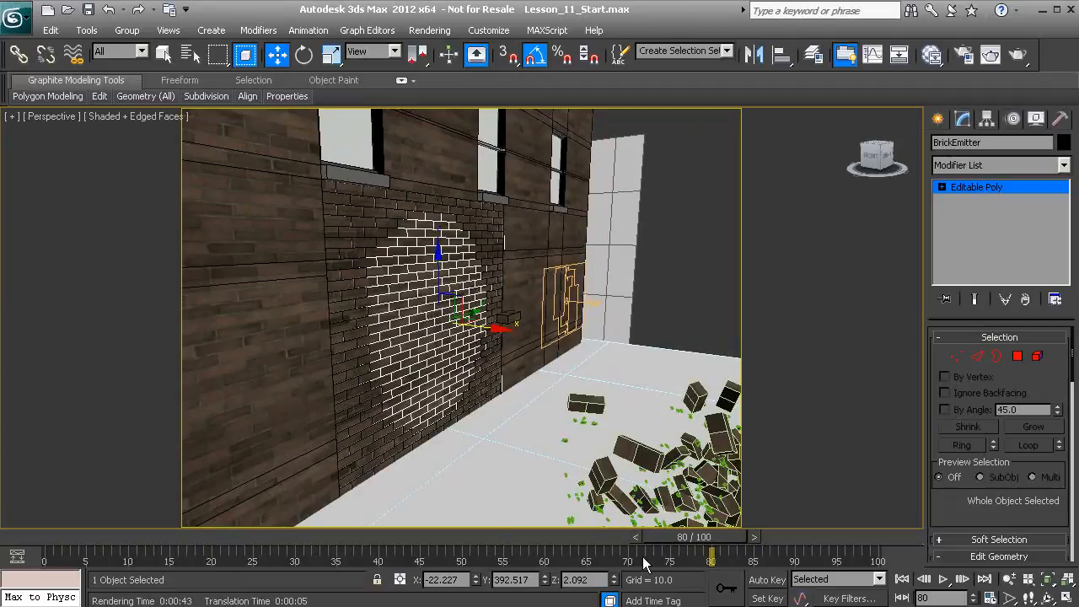
pyautogui.moveTo(660, 539); pyautogui.dragTo(595, 541)
pyautogui.press('w')
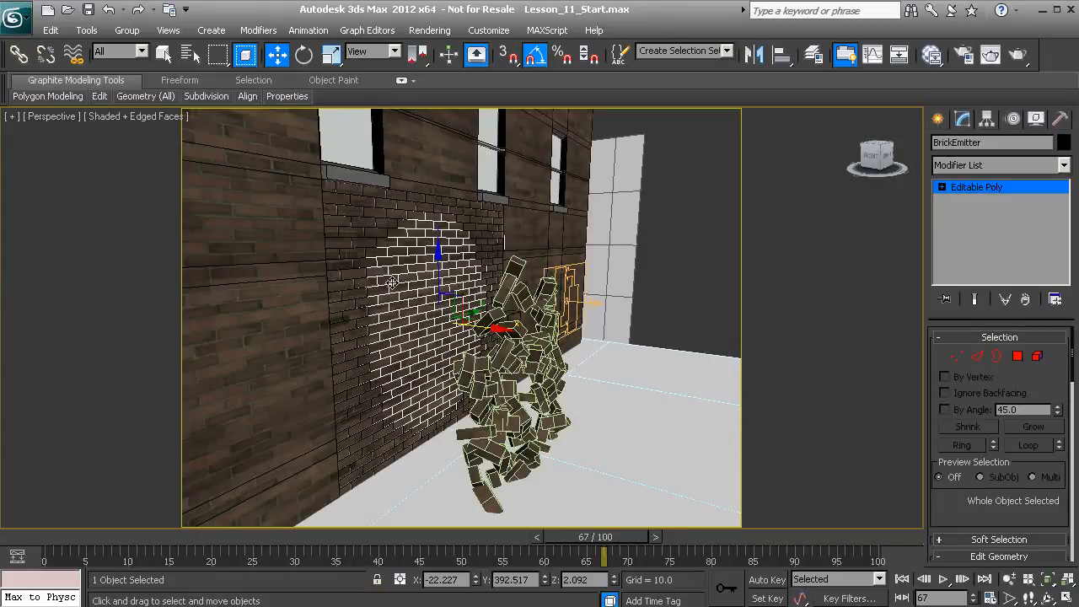
pyautogui.moveTo(601, 541); pyautogui.dragTo(548, 548)
pyautogui.press('w')
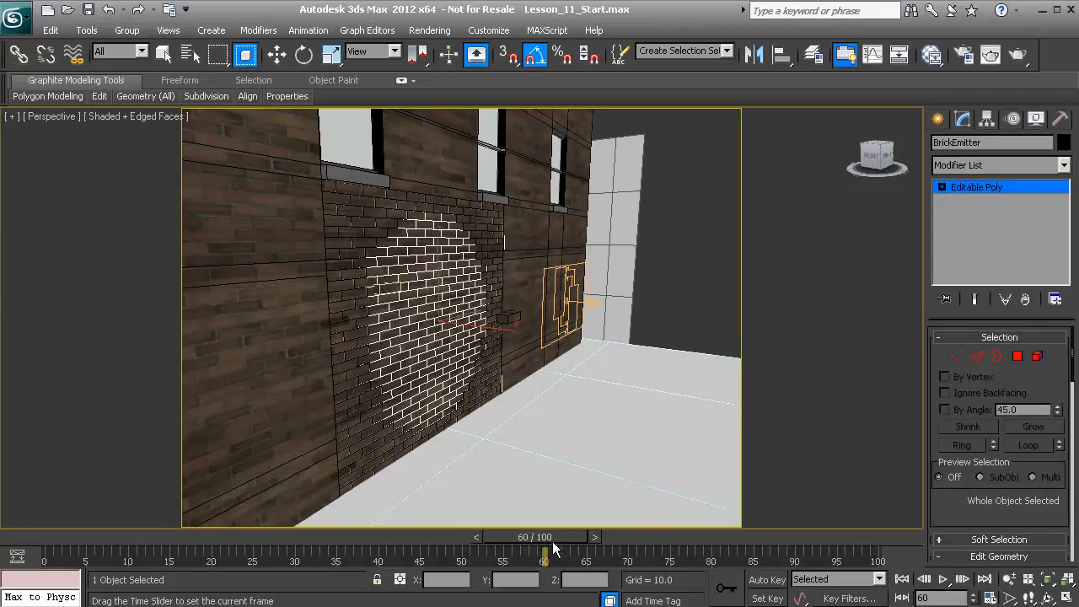
pyautogui.moveTo(553, 550); pyautogui.dragTo(556, 548)
pyautogui.press('w')
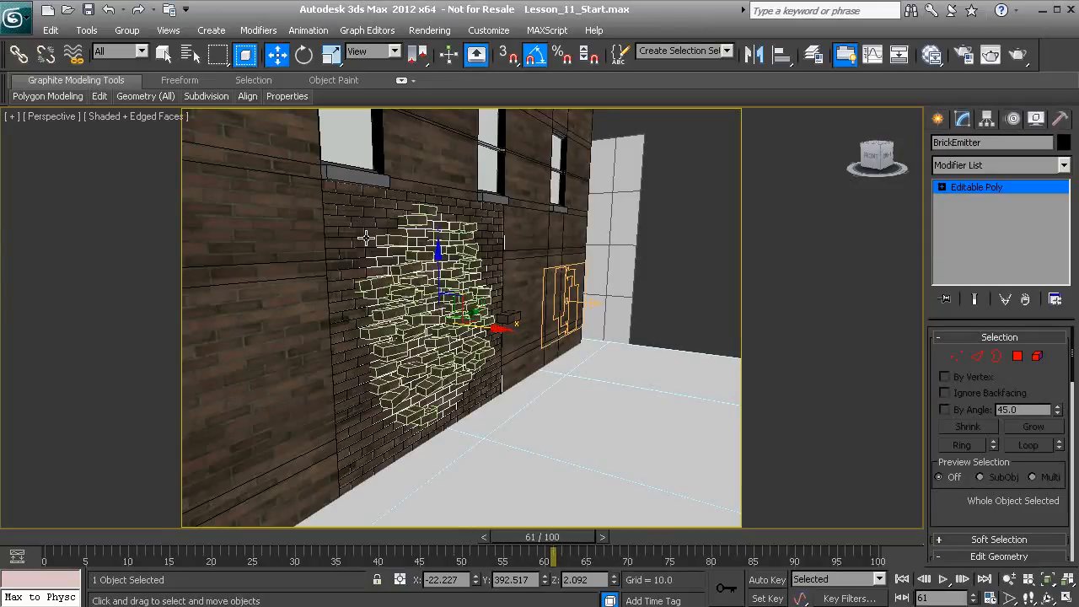
pyautogui.moveTo(549, 541); pyautogui.dragTo(544, 543)
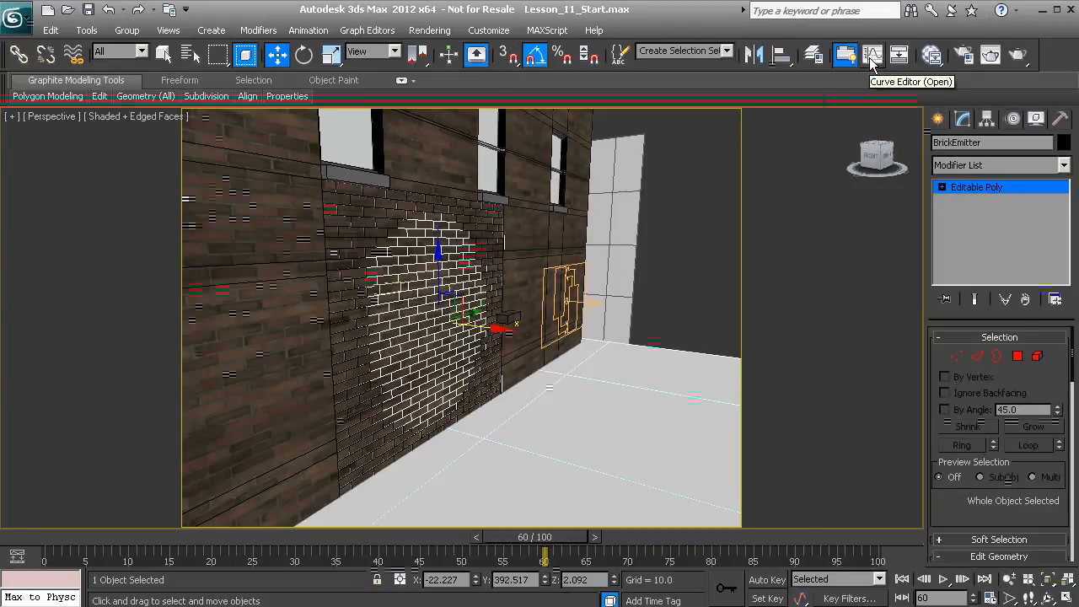
# Add a visibility track to BrickEmitter in the Curve Editor
pyautogui.click(872, 55)
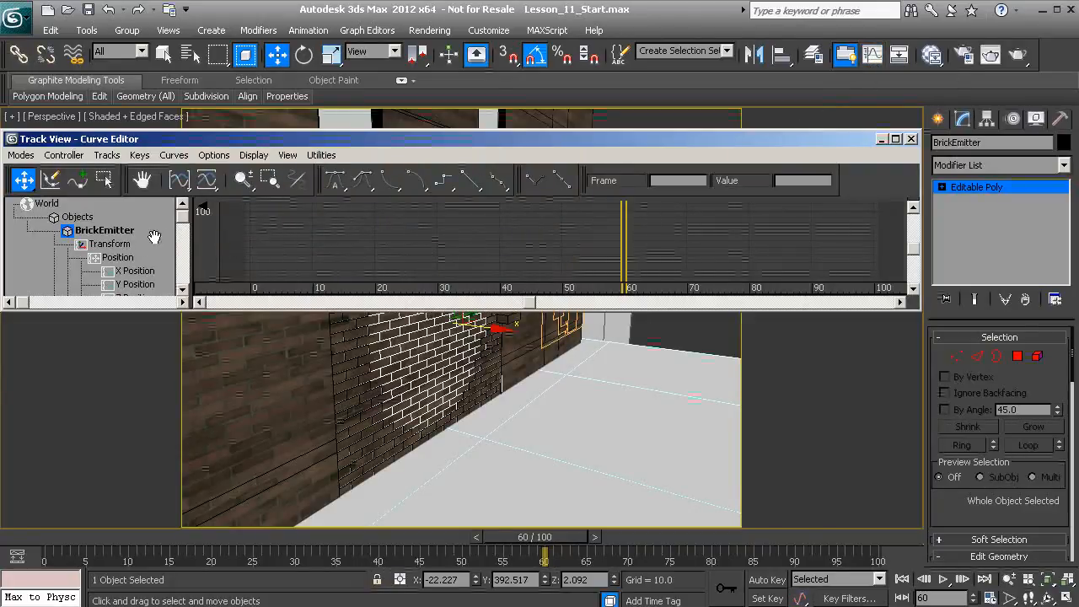
pyautogui.click(89, 231)
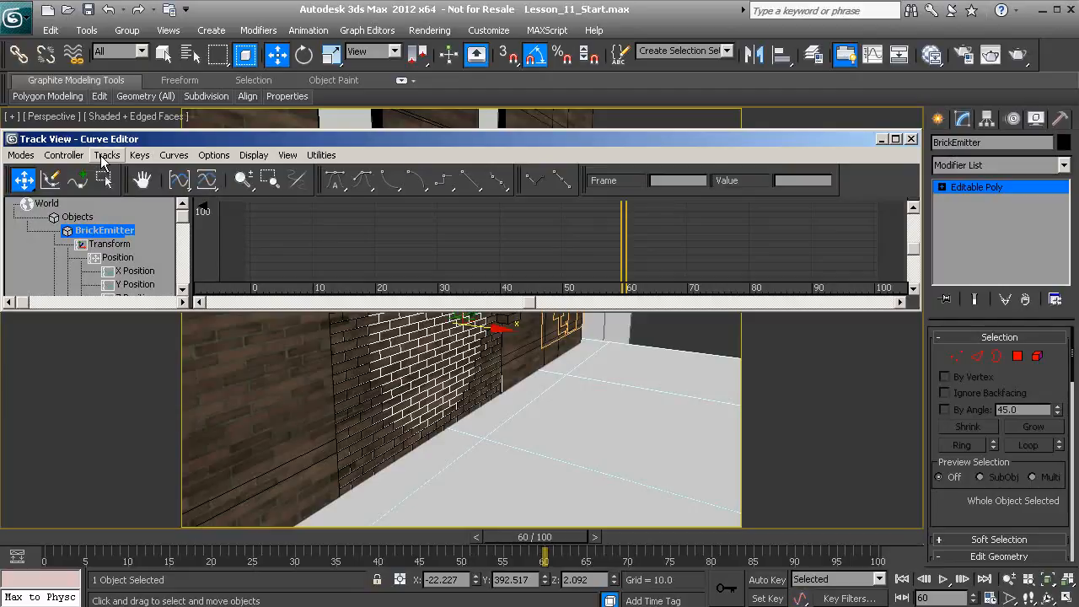
pyautogui.click(105, 157)
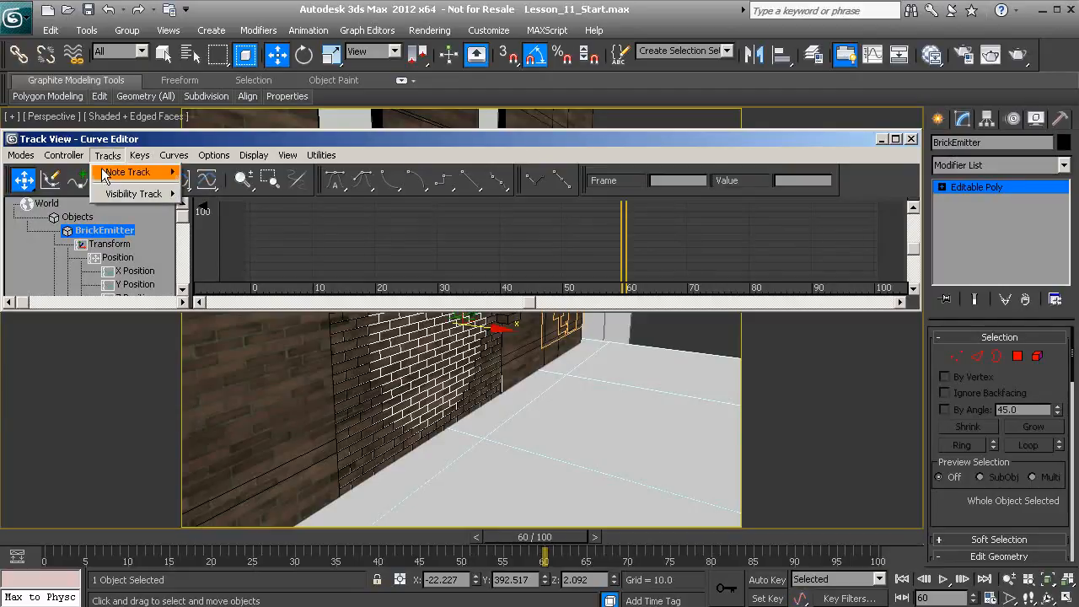
pyautogui.moveTo(124, 197)
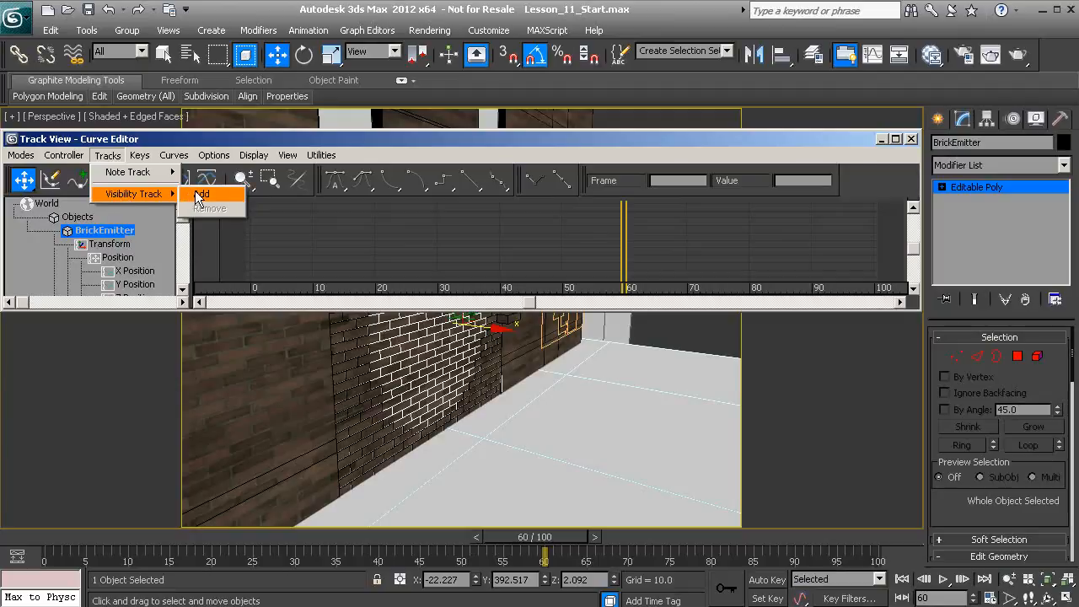
pyautogui.click(200, 195)
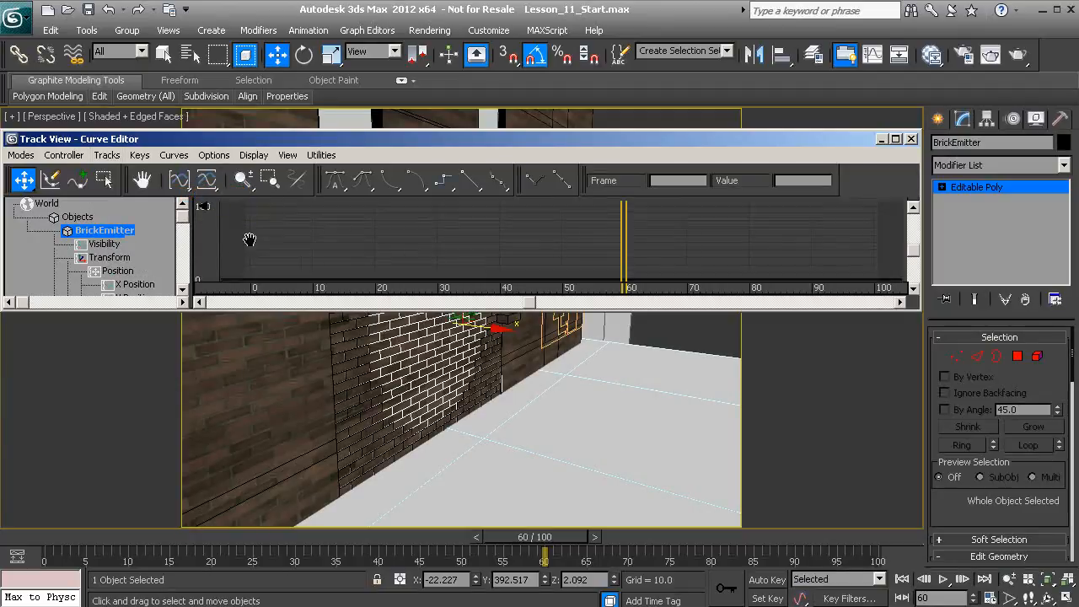
# Insert visibility keys for BrickEmitter at frames 60 and 61, and set the frame 61 key's value to 0
pyautogui.click(104, 243)
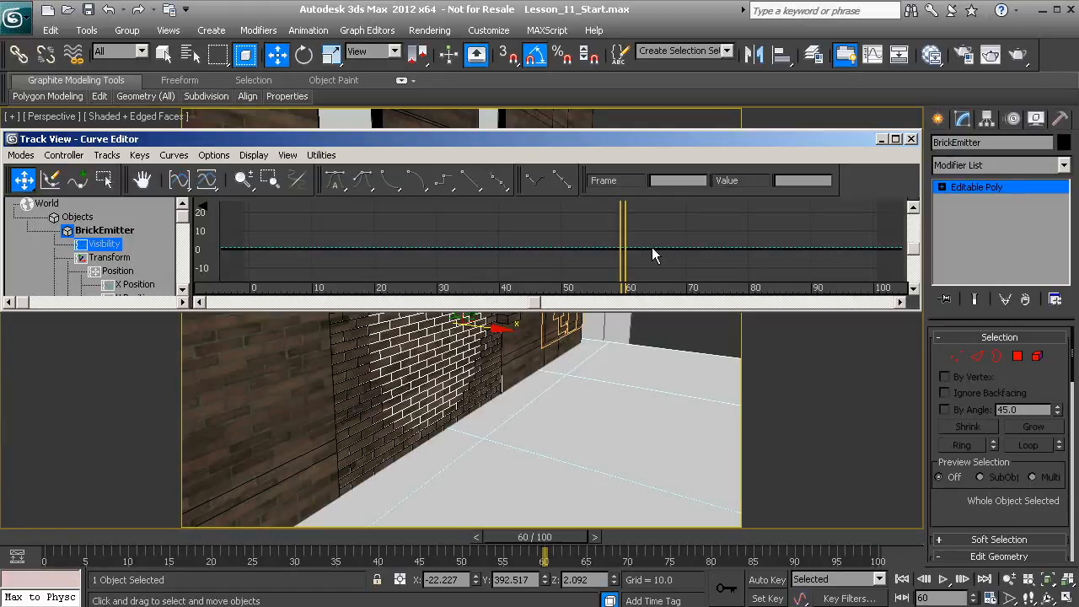
pyautogui.scroll(3, 645, 250)
pyautogui.scroll(2, 563, 247)
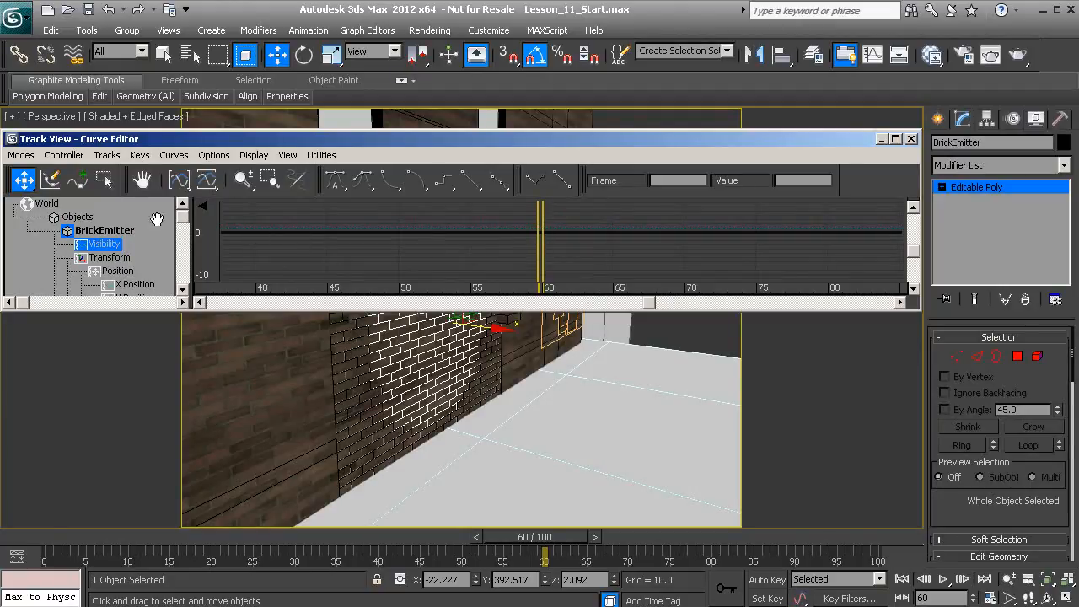
pyautogui.click(80, 187)
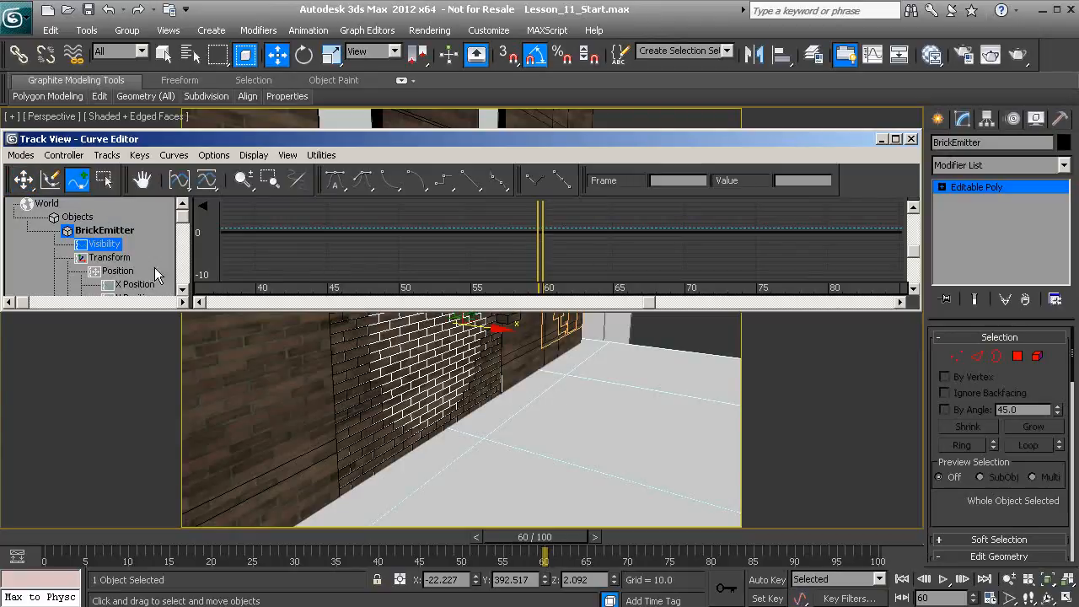
pyautogui.click(539, 227)
pyautogui.click(550, 227)
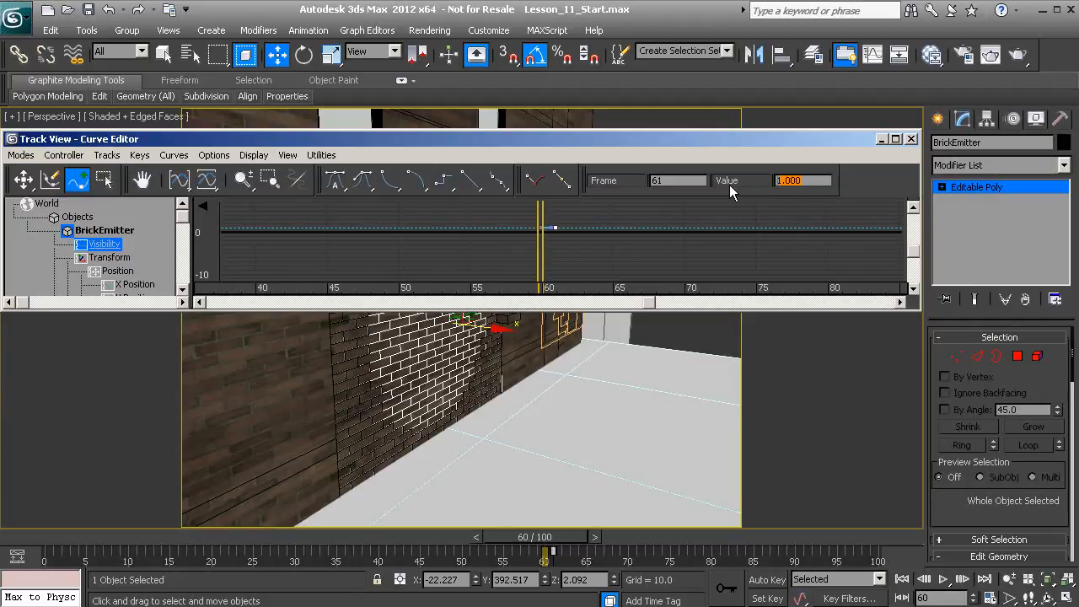
pyautogui.write('0')
pyautogui.press('Return')
# Go to frame 61, close the Curve Editor and examine the bursting bricks at the wall opening
pyautogui.moveTo(555, 540); pyautogui.dragTo(568, 543)
pyautogui.press('w')
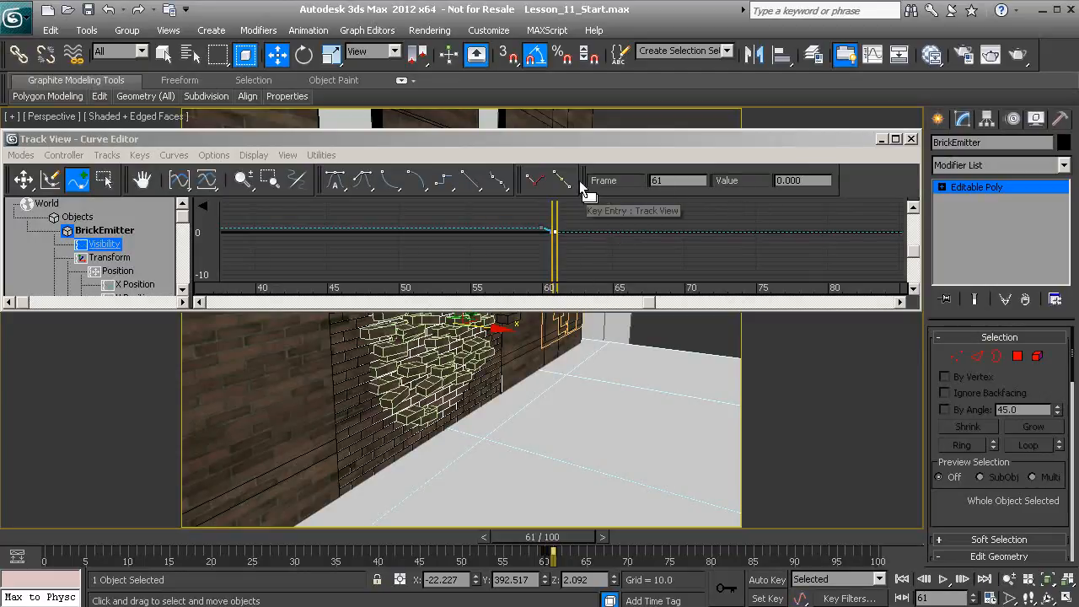
pyautogui.click(911, 138)
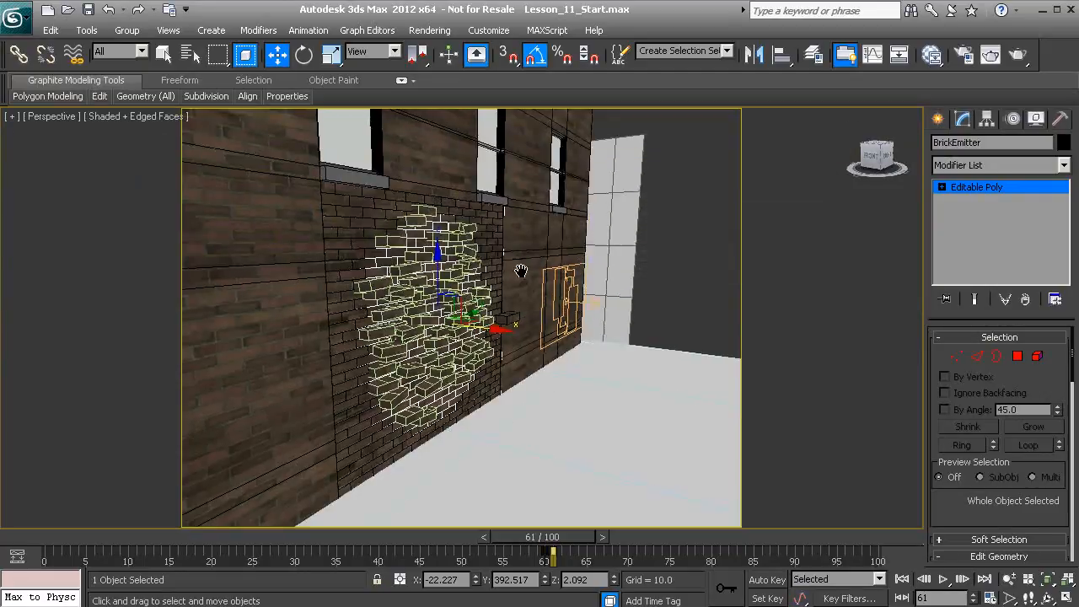
pyautogui.moveTo(467, 326); pyautogui.dragTo(495, 315, button='middle')
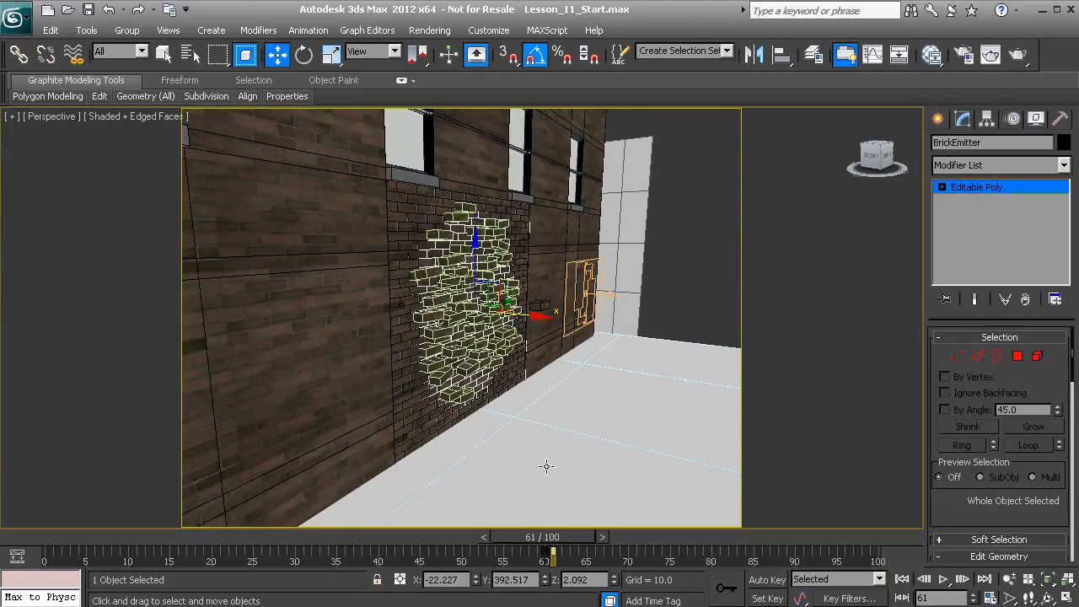
# Scrub to frame 68, clear the selection and return to frame 64 to examine the bricks leaving the wall
pyautogui.moveTo(554, 536); pyautogui.dragTo(614, 538)
pyautogui.press('w')
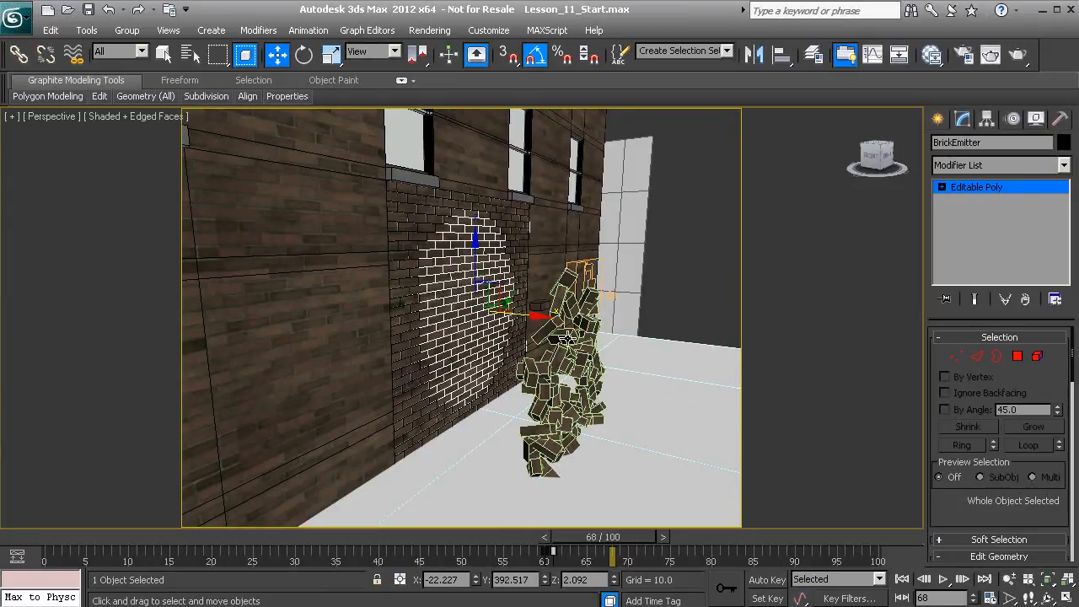
pyautogui.click(685, 275)
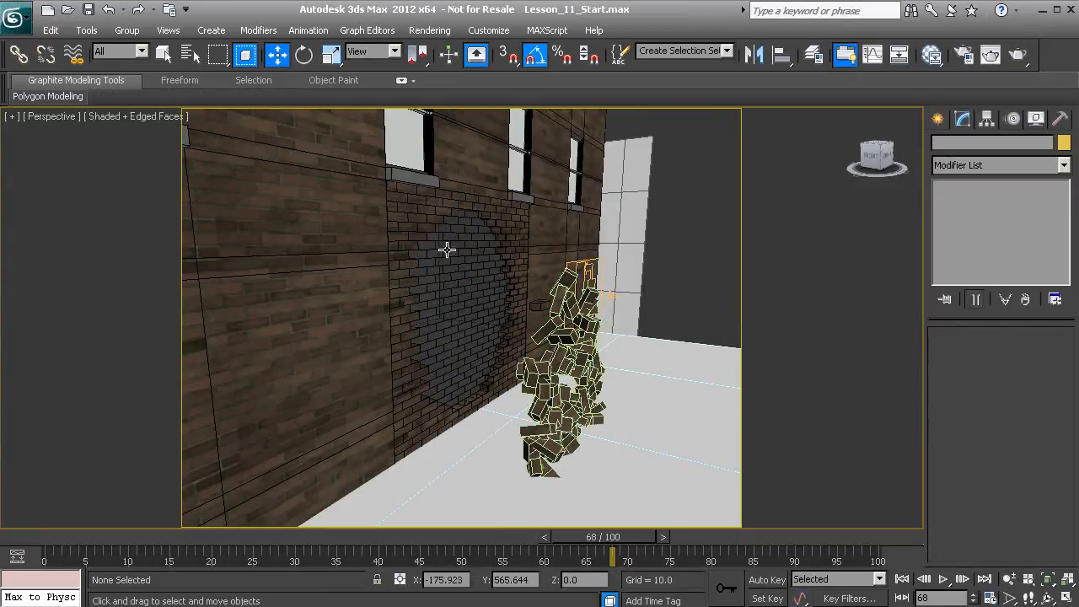
pyautogui.scroll(1, 451, 348)
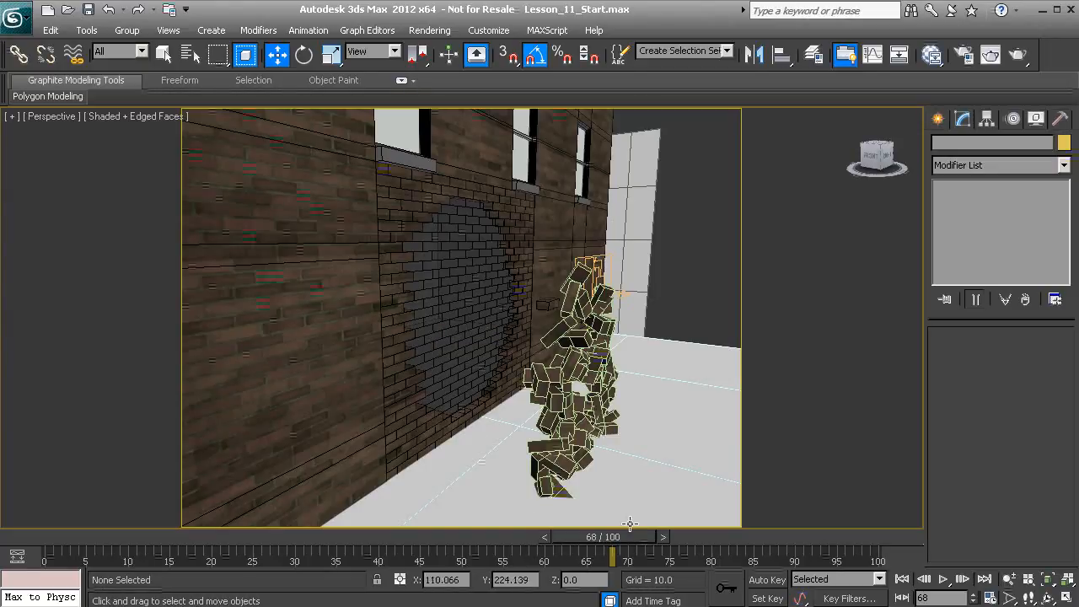
pyautogui.moveTo(630, 536); pyautogui.dragTo(598, 536)
pyautogui.press('w')
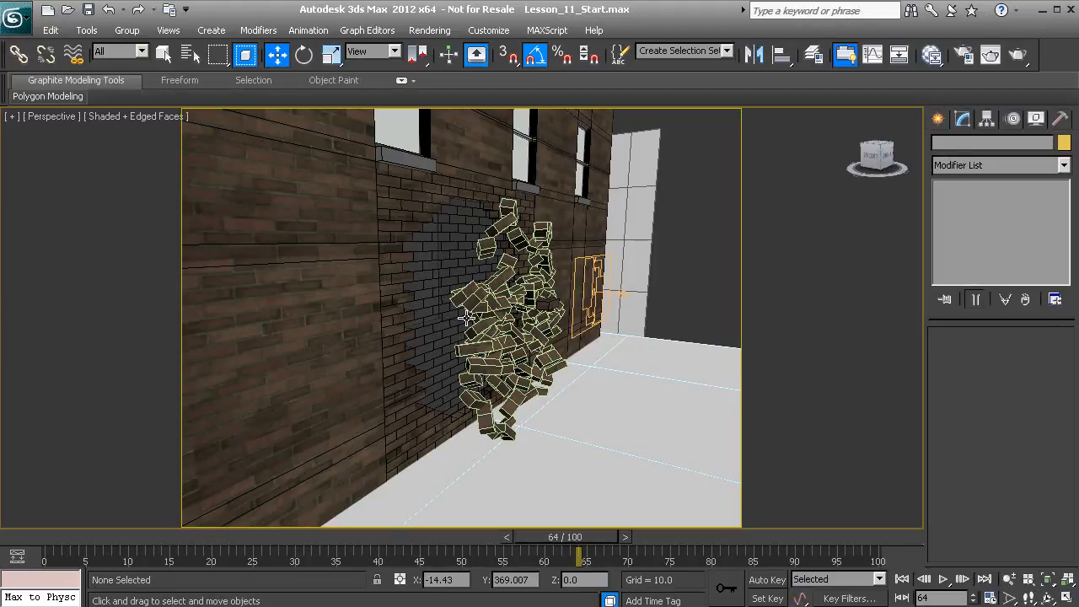
# Create a PBomb force space warp on the floor in front of the wall, with an icon size of about 44
pyautogui.click(941, 122)
pyautogui.click(1045, 147)
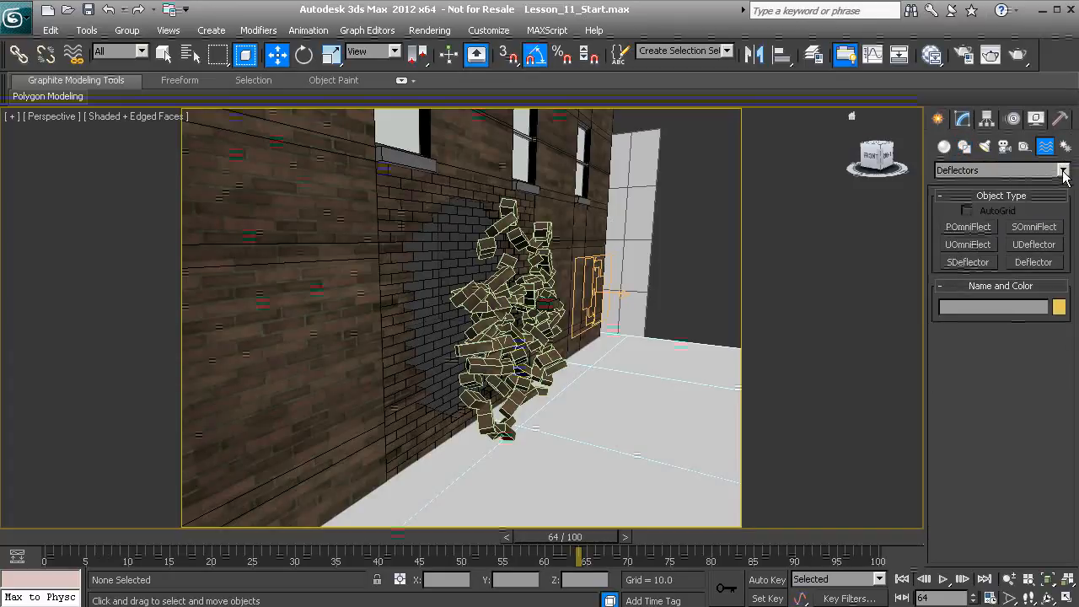
pyautogui.click(1064, 171)
pyautogui.click(993, 187)
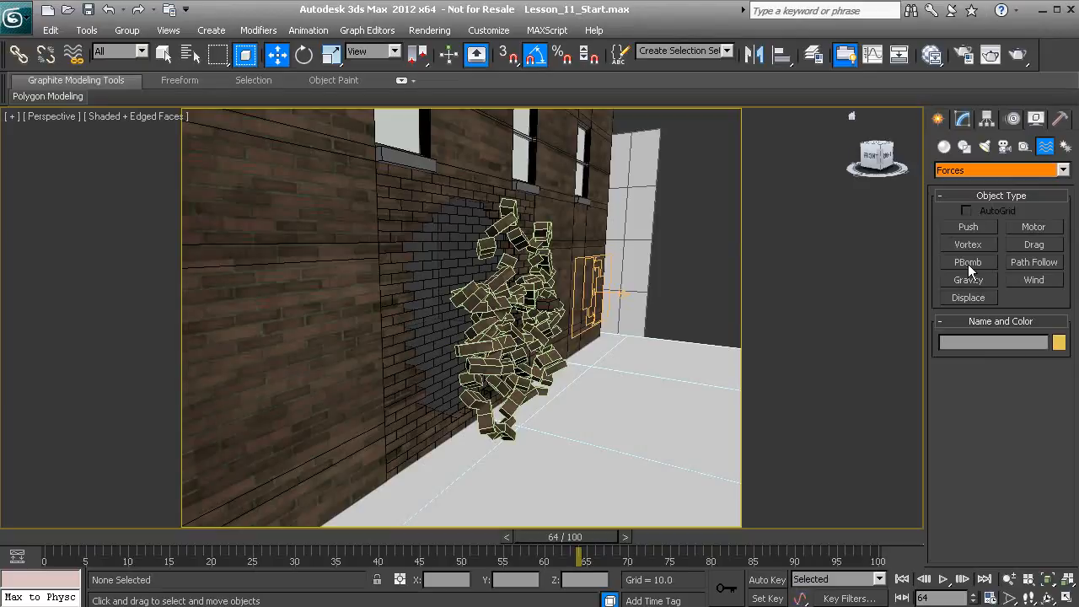
pyautogui.click(968, 264)
pyautogui.moveTo(651, 325); pyautogui.dragTo(624, 375, button='middle')
pyautogui.scroll(-4, 617, 403)
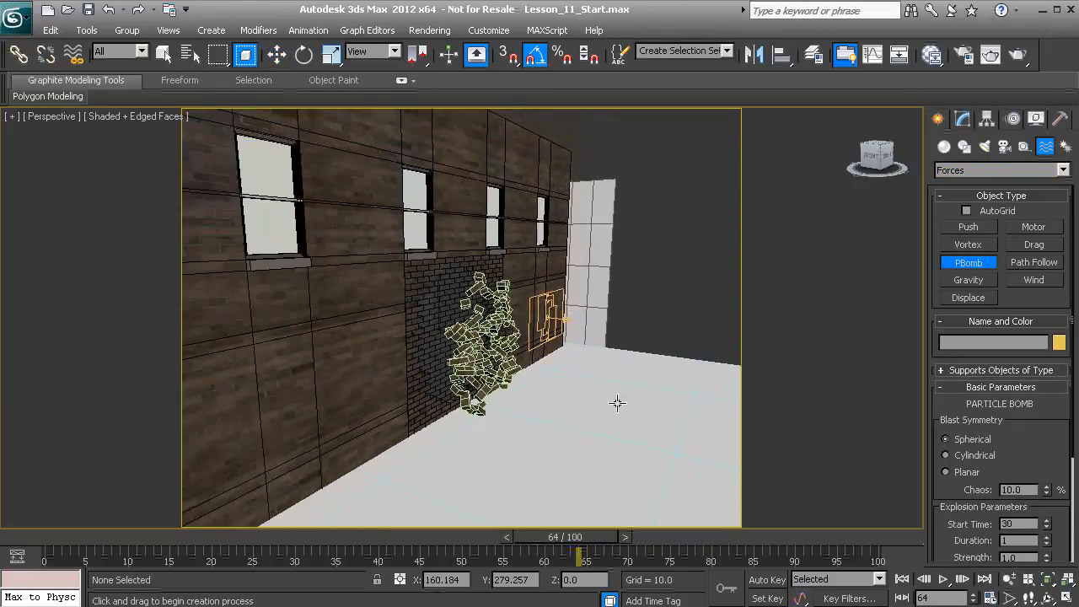
pyautogui.scroll(-1, 617, 403)
pyautogui.click(593, 419)
pyautogui.moveTo(592, 419); pyautogui.dragTo(592, 400)
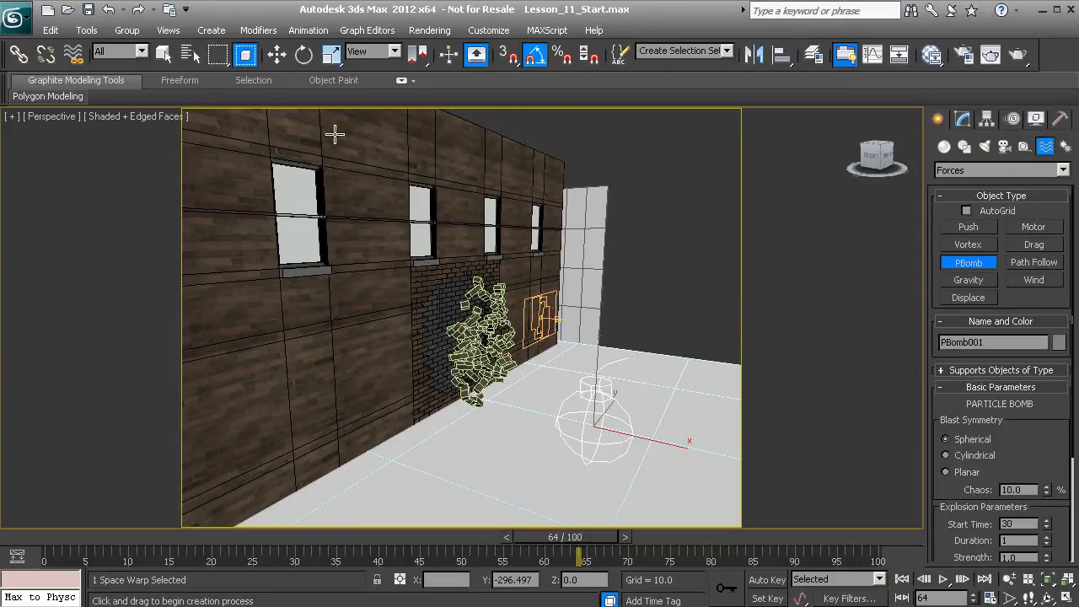
# Move the PBomb to the brick opening in the wall, at about X -59.2, Y 379.3, Z -32.4
pyautogui.click(277, 54)
pyautogui.moveTo(655, 447); pyautogui.dragTo(475, 390)
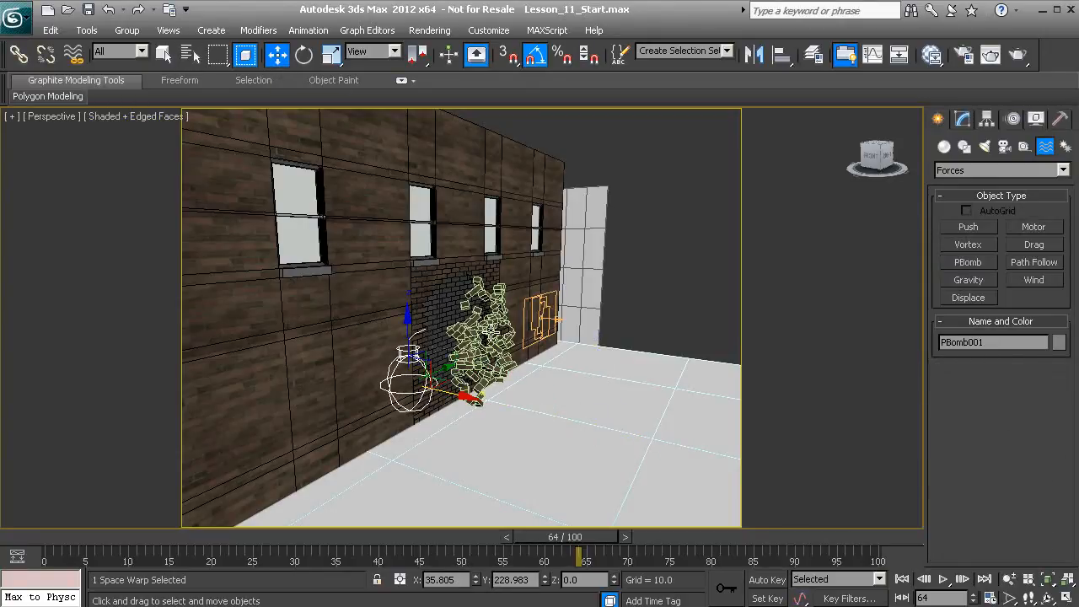
pyautogui.keyDown('alt'); pyautogui.moveTo(491, 334); pyautogui.dragTo(410, 384, button='middle'); pyautogui.keyUp('alt')
pyautogui.moveTo(400, 385); pyautogui.dragTo(544, 349)
pyautogui.moveTo(513, 385); pyautogui.dragTo(477, 336)
pyautogui.keyDown('alt'); pyautogui.moveTo(478, 335); pyautogui.dragTo(480, 363, button='middle'); pyautogui.keyUp('alt')
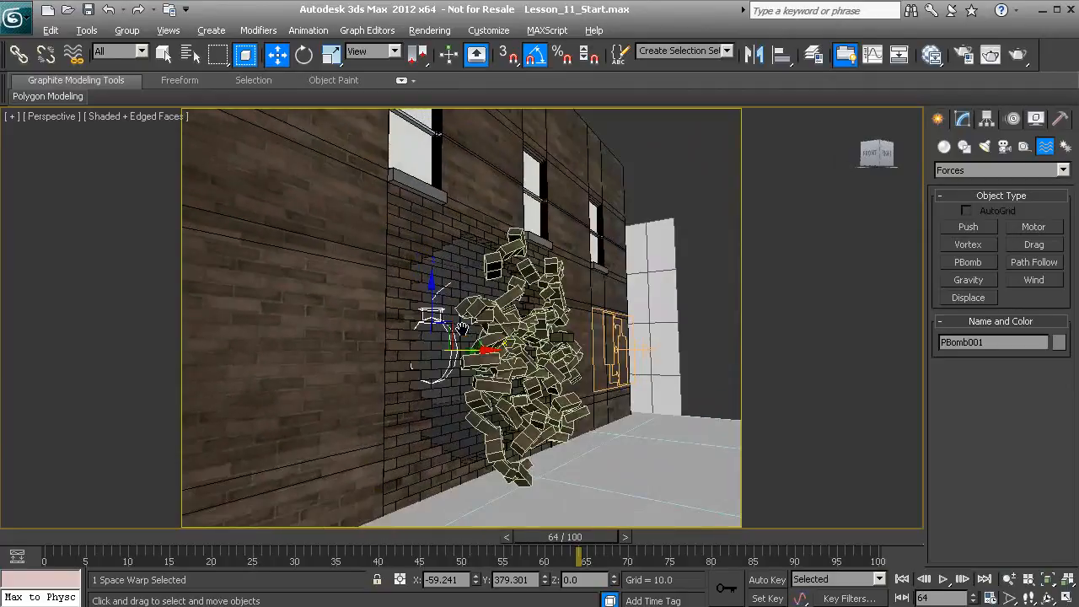
pyautogui.moveTo(433, 291); pyautogui.dragTo(434, 336)
pyautogui.keyDown('alt'); pyautogui.moveTo(486, 364); pyautogui.dragTo(436, 333, button='middle'); pyautogui.keyUp('alt')
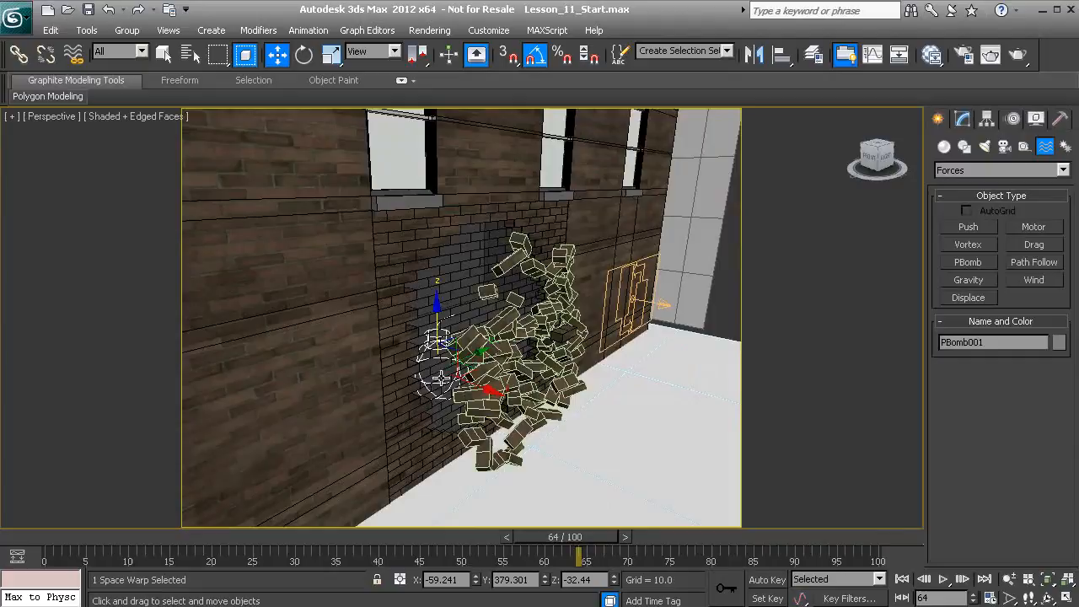
pyautogui.moveTo(455, 371)
pyautogui.keyDown('alt'); pyautogui.mouseDown(button='middle')
pyautogui.moveTo(466, 368)
pyautogui.moveTo(438, 369)
pyautogui.mouseUp(button='middle'); pyautogui.keyUp('alt')
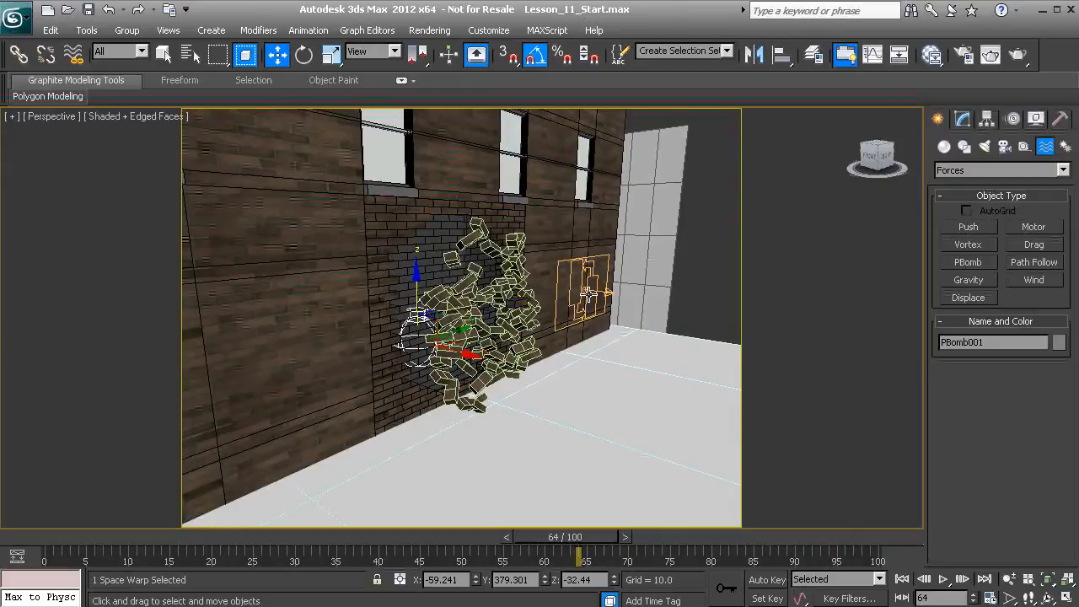
# In Particle View, add PBomb001 to the force space warps of Force 003 in Event 003, and close the window
pyautogui.press('6')
pyautogui.moveTo(622, 221); pyautogui.dragTo(457, 175, button='middle')
pyautogui.moveTo(628, 202); pyautogui.dragTo(435, 172, button='middle')
pyautogui.moveTo(598, 222); pyautogui.dragTo(486, 201, button='middle')
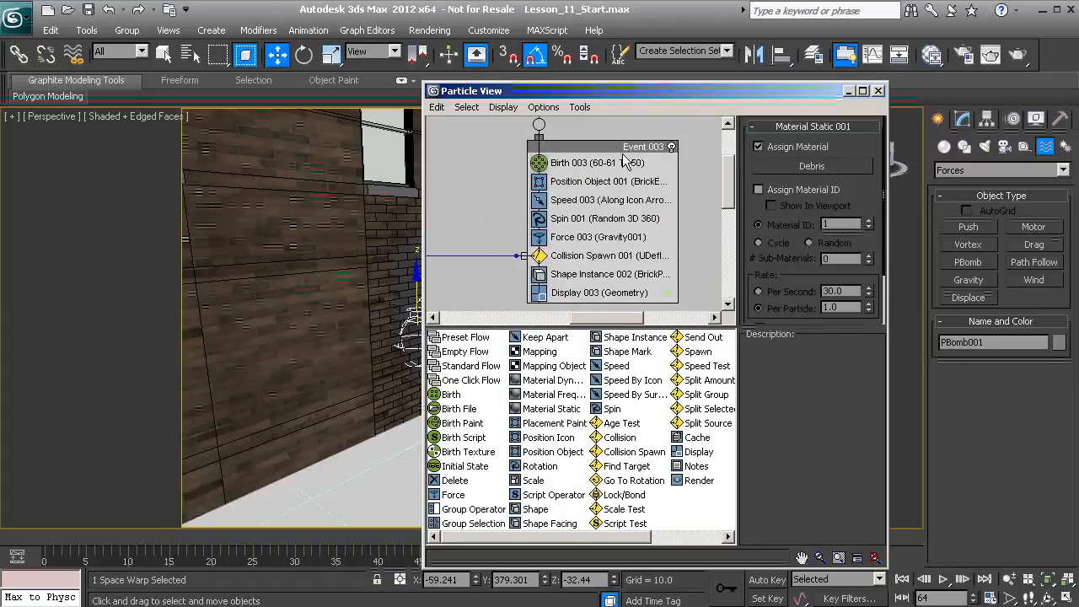
pyautogui.click(623, 238)
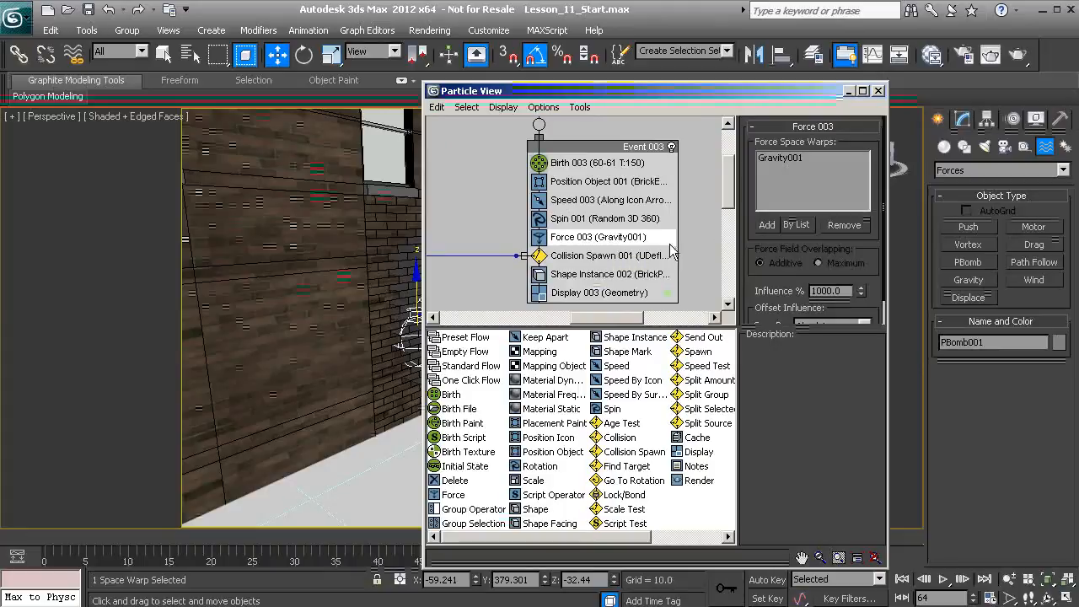
pyautogui.click(798, 226)
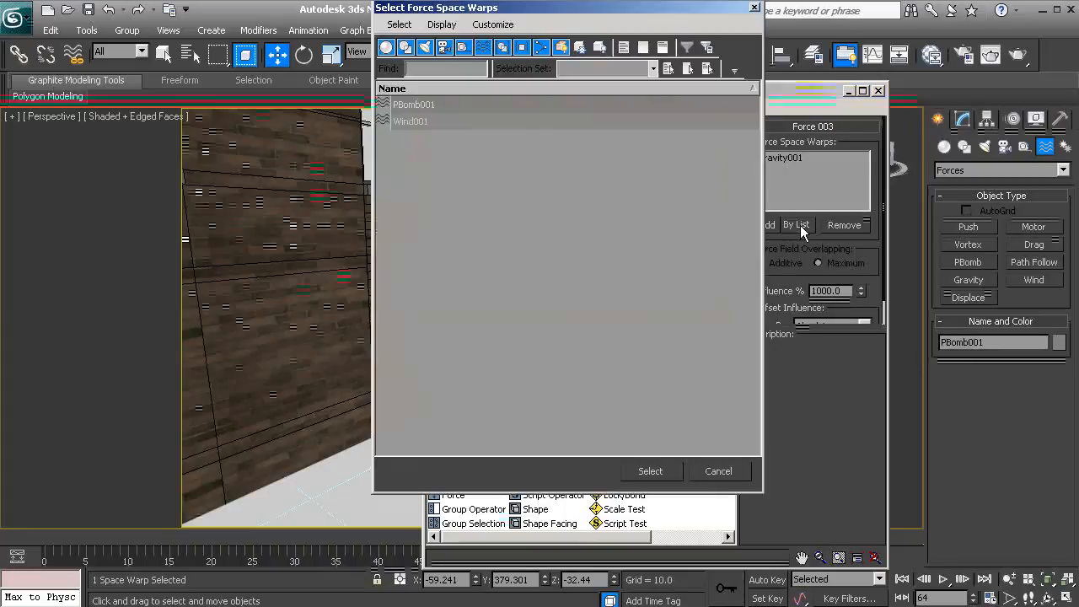
pyautogui.click(412, 106)
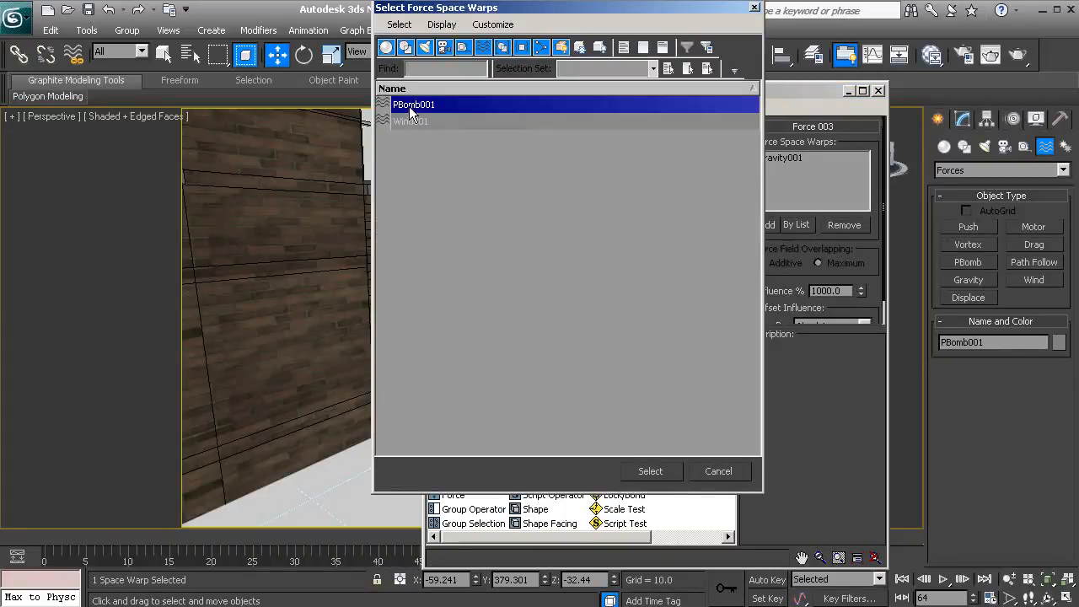
pyautogui.click(656, 476)
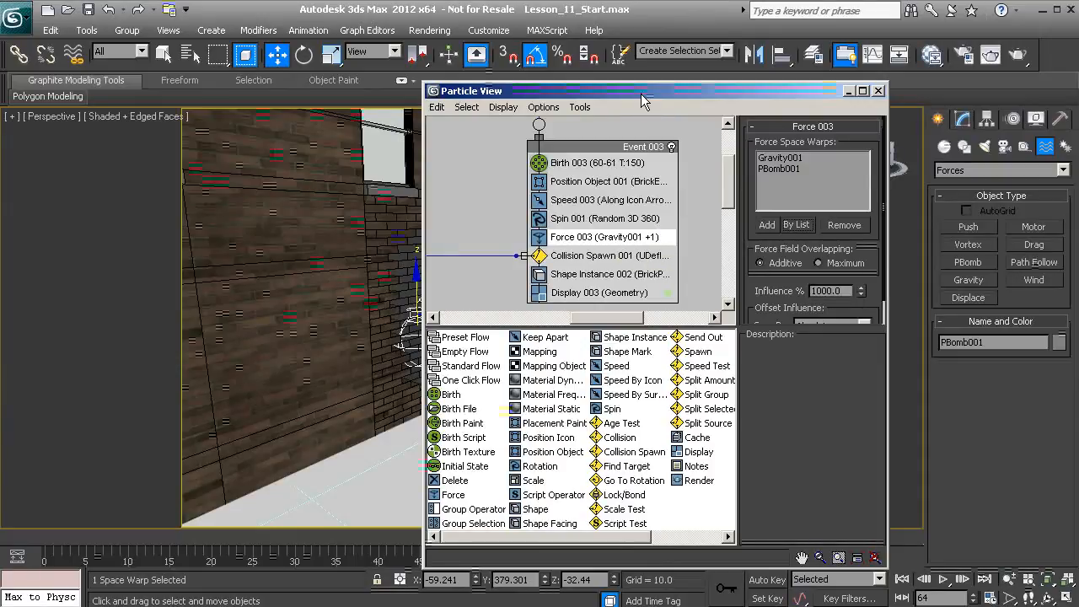
pyautogui.moveTo(640, 101); pyautogui.dragTo(669, 115)
pyautogui.click(906, 103)
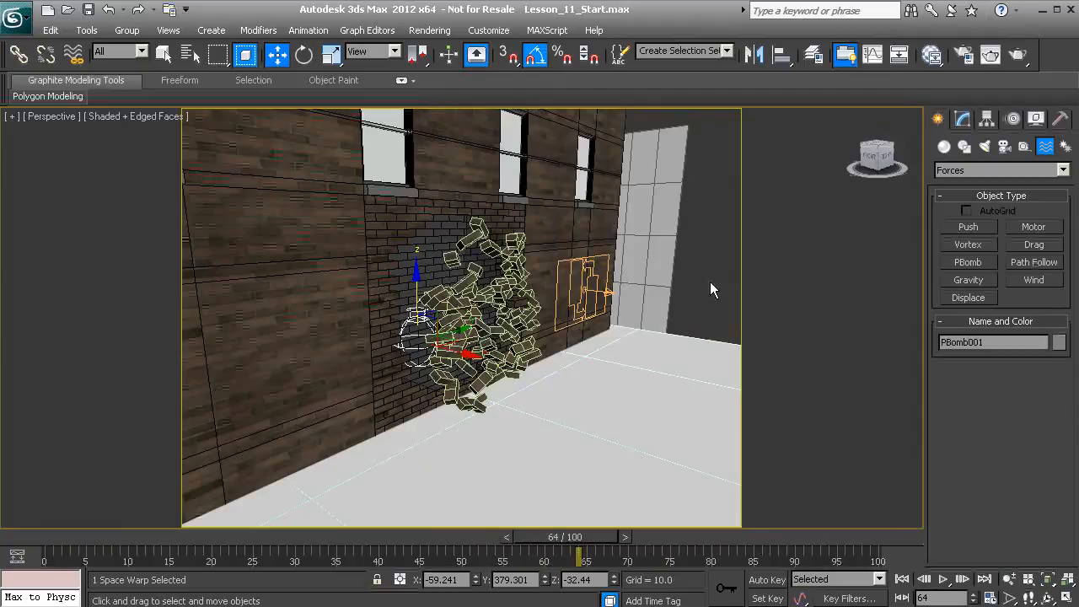
# Set the PBomb's explosion start time to 60
pyautogui.keyDown('alt'); pyautogui.moveTo(710, 289); pyautogui.dragTo(595, 316, button='middle'); pyautogui.keyUp('alt')
pyautogui.moveTo(564, 540)
pyautogui.mouseDown()
pyautogui.moveTo(506, 531)
pyautogui.moveTo(583, 526)
pyautogui.moveTo(536, 536)
pyautogui.moveTo(572, 525)
pyautogui.mouseUp()
pyautogui.press('w')
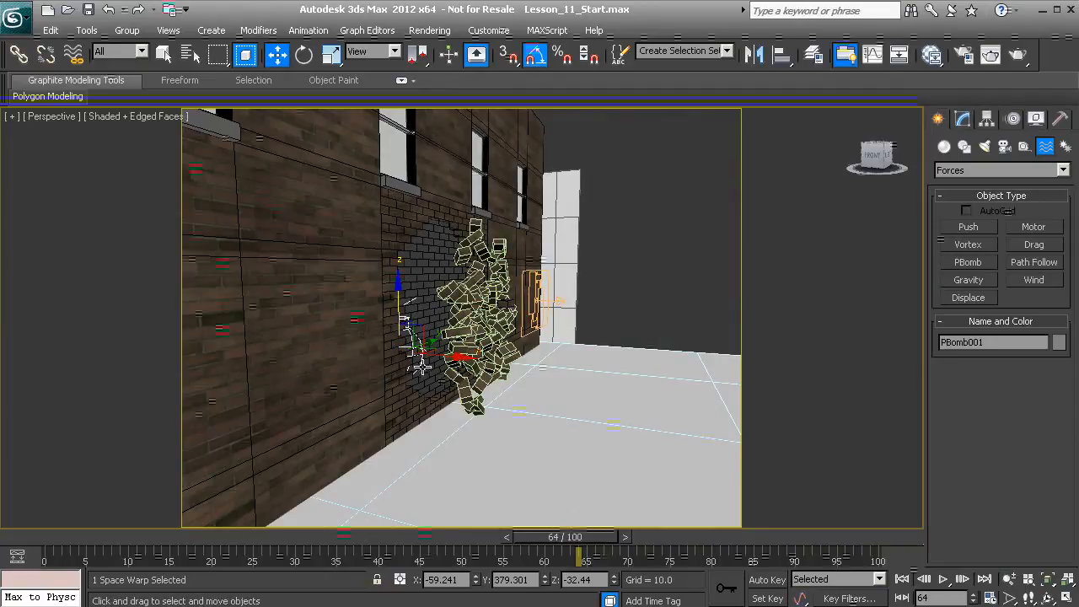
pyautogui.click(961, 120)
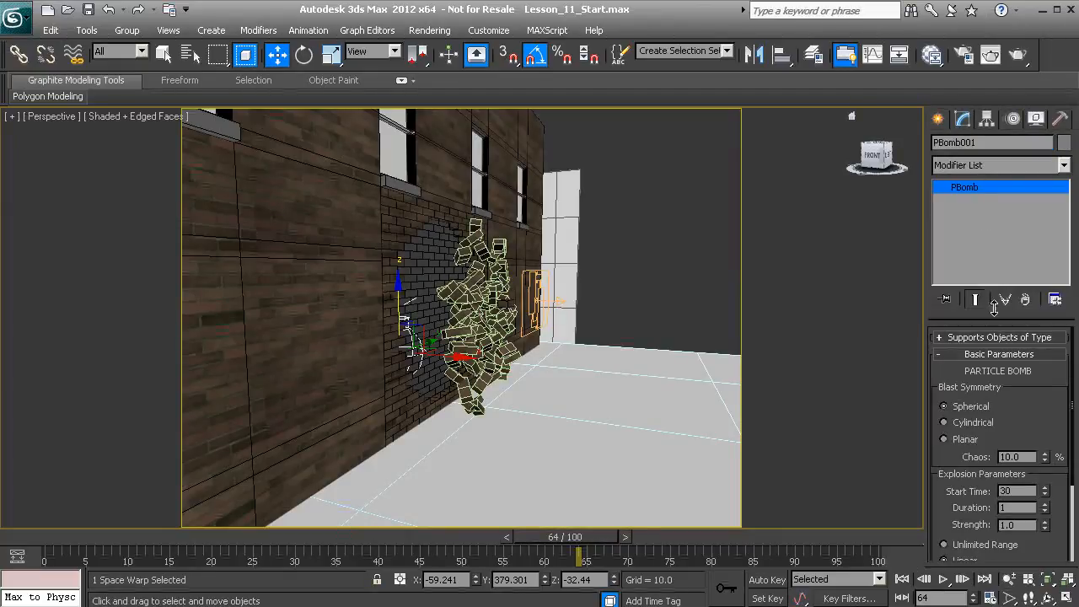
pyautogui.moveTo(1016, 384); pyautogui.dragTo(1013, 275)
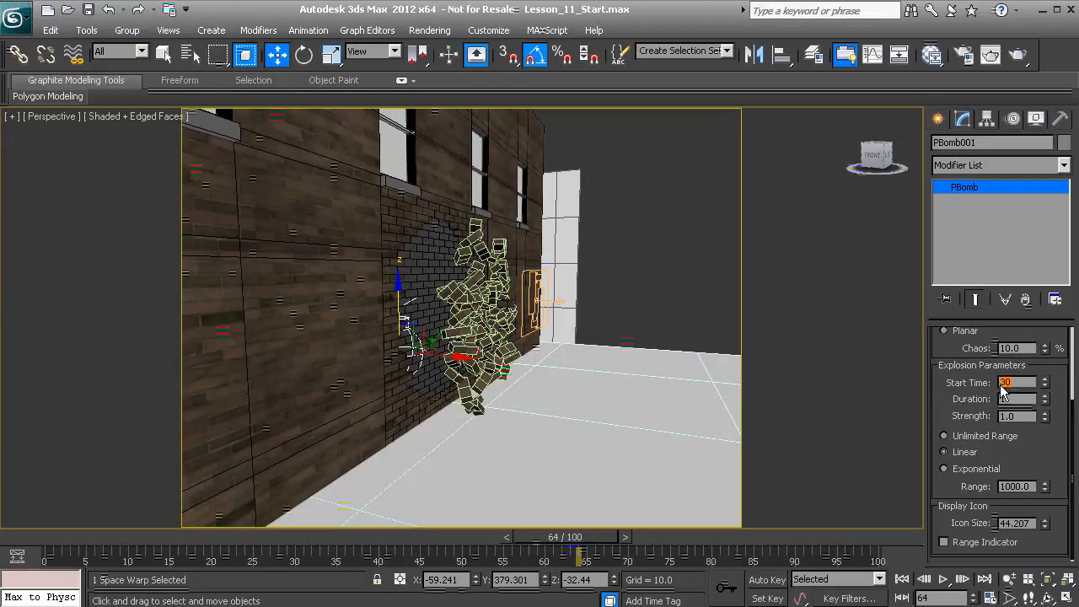
pyautogui.press('Return')
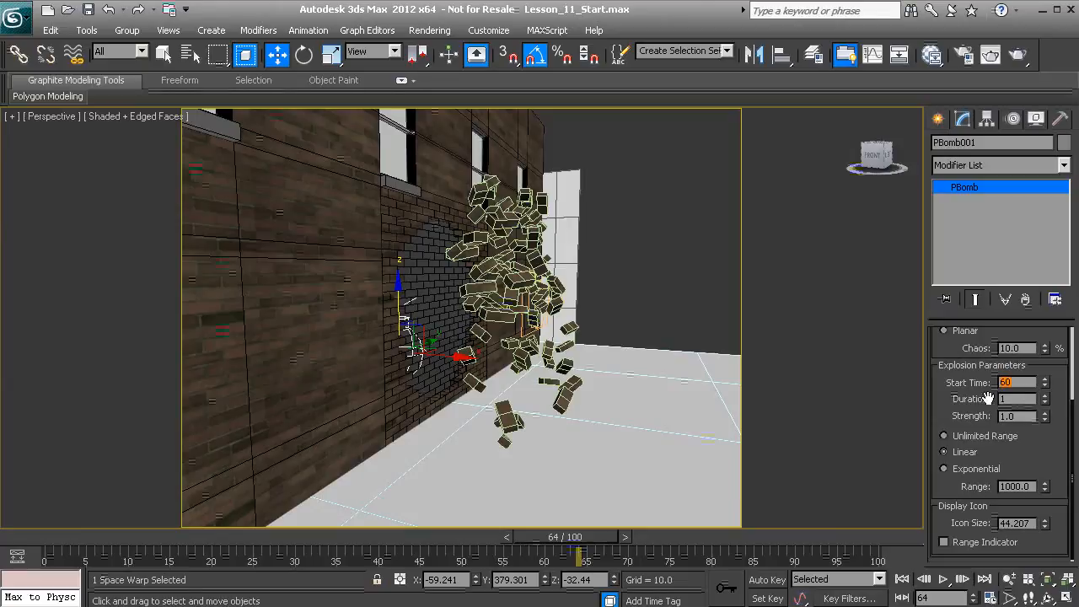
# Scrub to frame 71 and examine from several angles how the bricks scatter from the wall
pyautogui.moveTo(587, 551); pyautogui.dragTo(647, 544)
pyautogui.press('w')
pyautogui.scroll(-2, 644, 395)
pyautogui.moveTo(651, 393); pyautogui.dragTo(509, 321, button='middle')
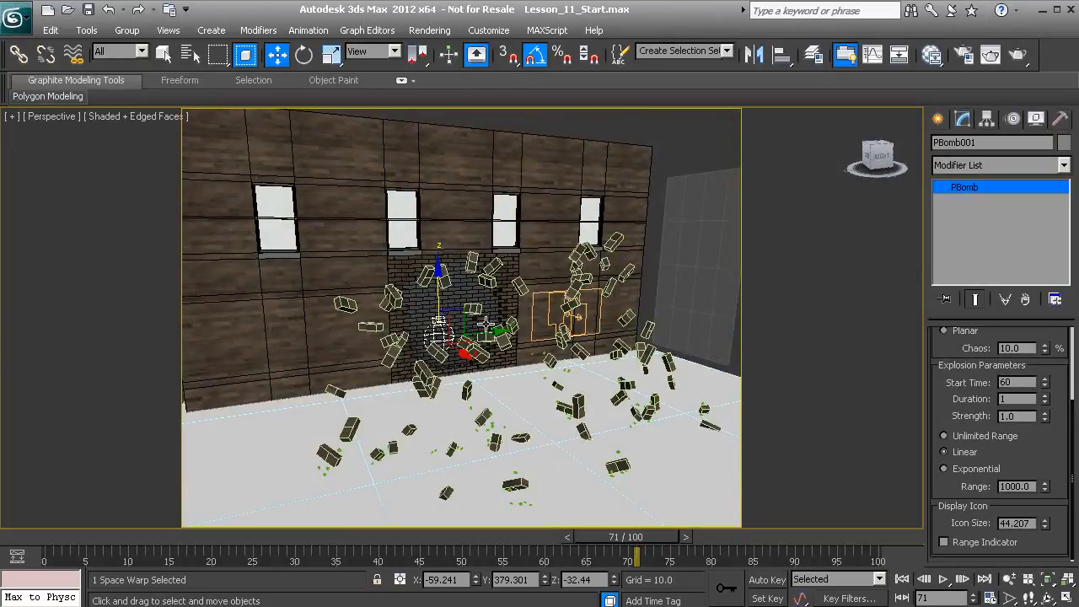
pyautogui.keyDown('alt'); pyautogui.moveTo(409, 292); pyautogui.dragTo(449, 301, button='middle'); pyautogui.keyUp('alt')
pyautogui.moveTo(408, 345)
pyautogui.keyDown('alt'); pyautogui.mouseDown(button='middle')
pyautogui.moveTo(448, 351)
pyautogui.moveTo(586, 478)
pyautogui.mouseUp(button='middle'); pyautogui.keyUp('alt')
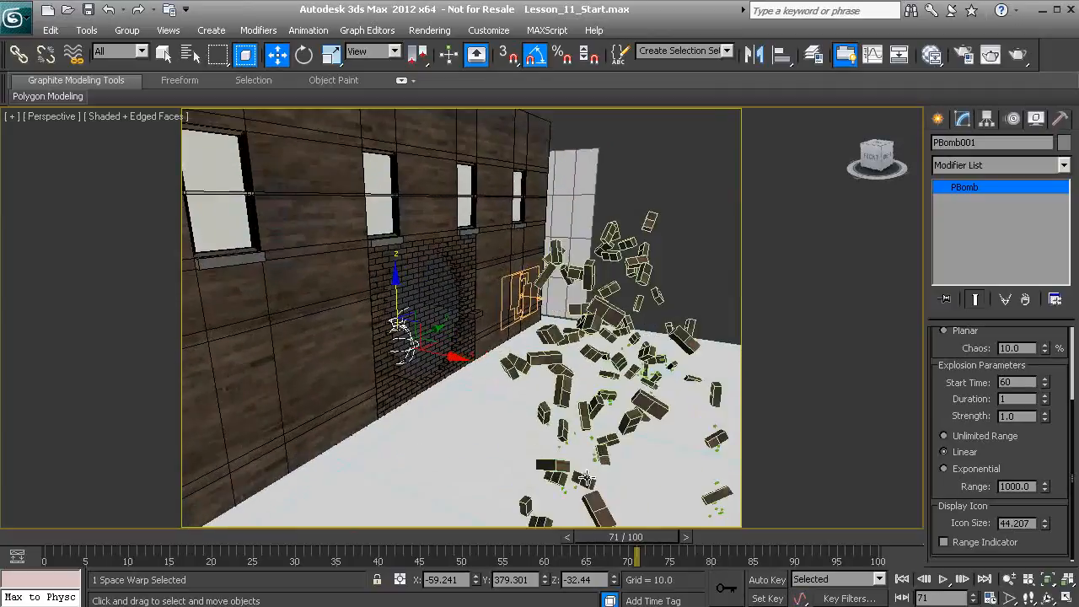
pyautogui.keyDown('alt'); pyautogui.moveTo(566, 421); pyautogui.dragTo(695, 433, button='middle'); pyautogui.keyUp('alt')
# Raise the PBomb's Chaos to about 10.57% and its Strength to about 1.61, checking the burst around frame 68
pyautogui.moveTo(944, 360); pyautogui.dragTo(936, 407)
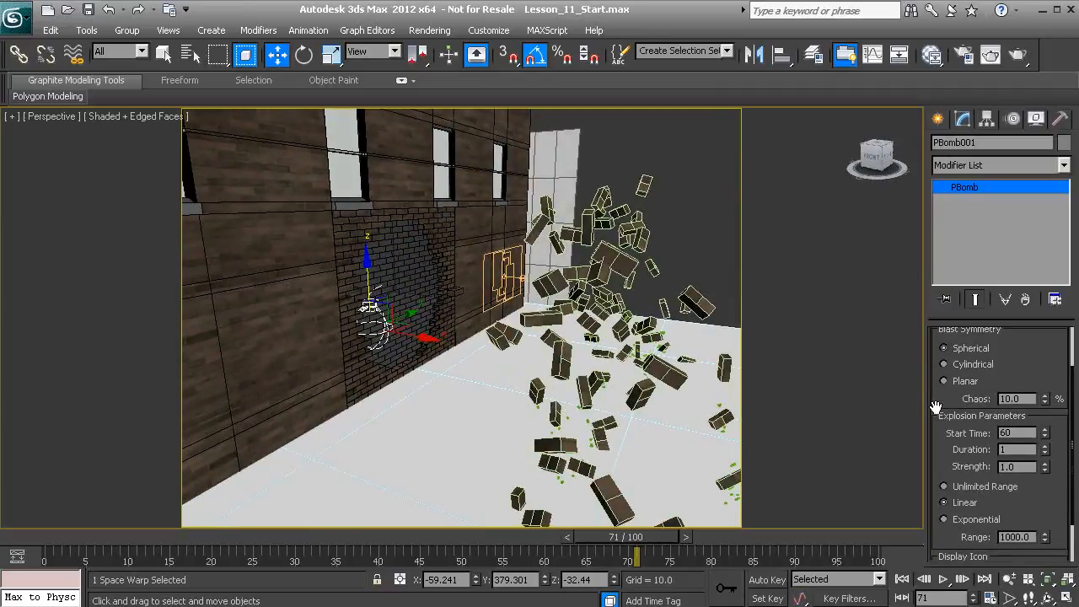
pyautogui.moveTo(1045, 397); pyautogui.dragTo(1045, 390)
pyautogui.moveTo(625, 536)
pyautogui.mouseDown()
pyautogui.moveTo(598, 536)
pyautogui.moveTo(618, 535)
pyautogui.mouseUp()
pyautogui.press('w')
pyautogui.moveTo(940, 433); pyautogui.dragTo(954, 370)
pyautogui.moveTo(1045, 440); pyautogui.dragTo(1040, 381)
pyautogui.scroll(-2, 657, 450)
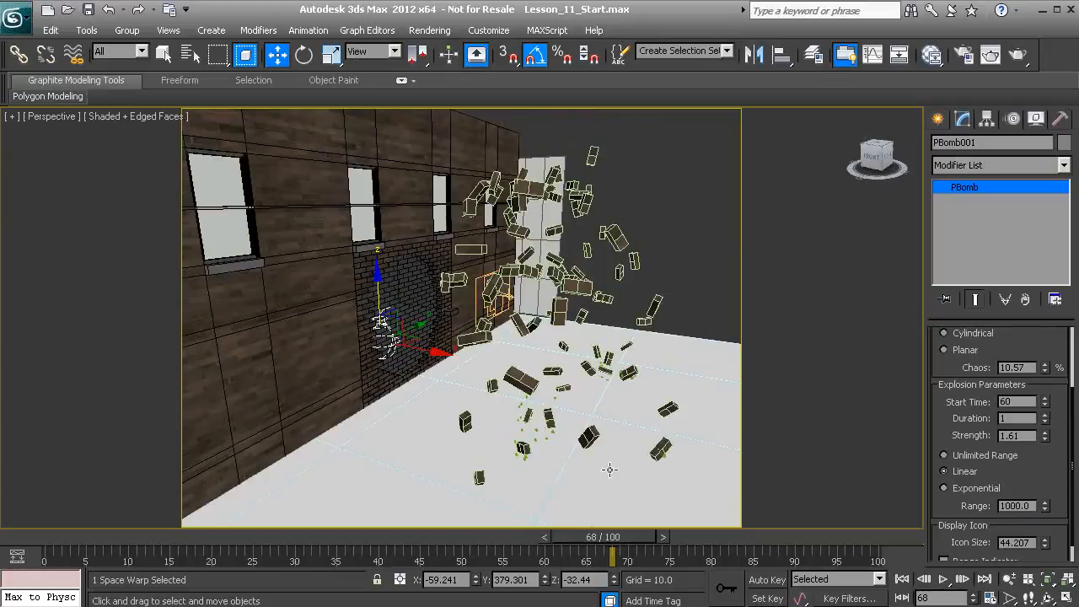
# Go to frame 71 and set the PBomb's Strength to 1.25, checking the brick spread from several angles
pyautogui.keyDown('alt'); pyautogui.moveTo(610, 470); pyautogui.dragTo(618, 453, button='middle'); pyautogui.keyUp('alt')
pyautogui.moveTo(615, 536); pyautogui.dragTo(641, 558)
pyautogui.press('w')
pyautogui.scroll(-2, 592, 419)
pyautogui.moveTo(620, 415); pyautogui.dragTo(591, 435, button='middle')
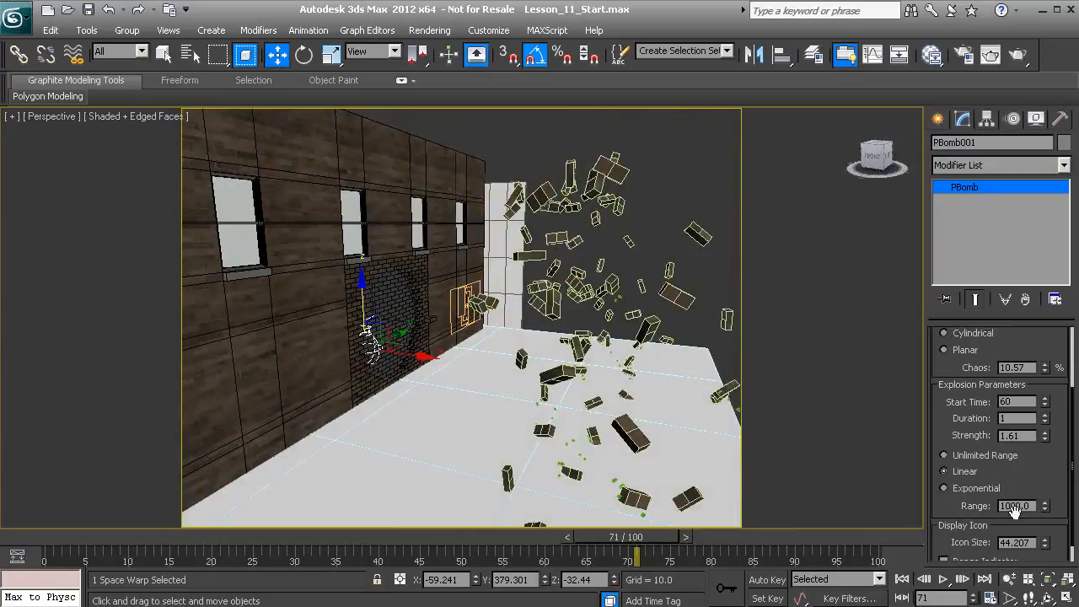
pyautogui.moveTo(1045, 438); pyautogui.dragTo(1039, 454)
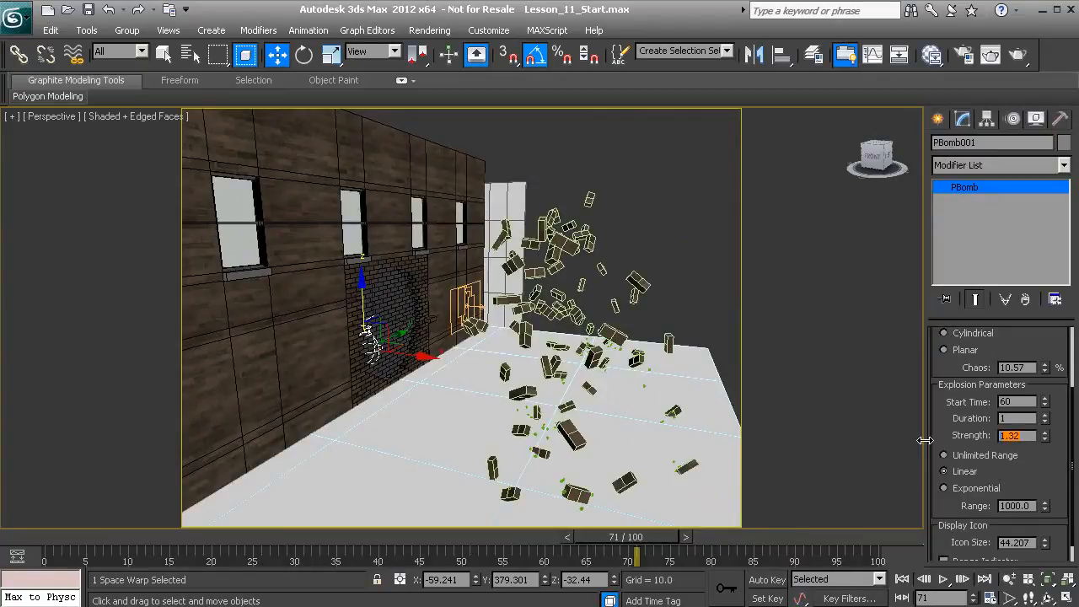
pyautogui.press('Return')
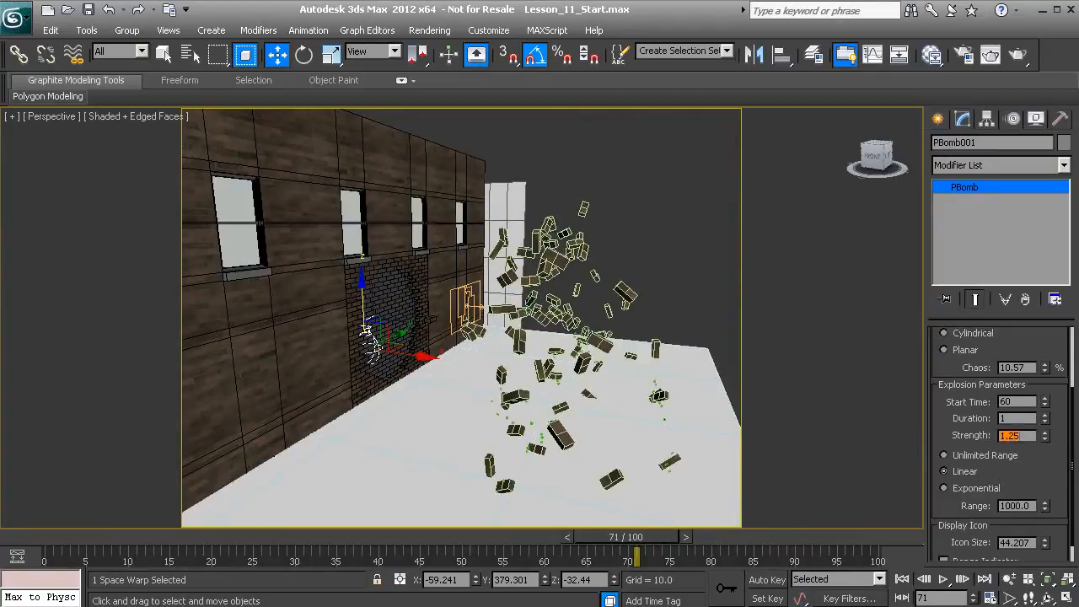
pyautogui.keyDown('alt'); pyautogui.moveTo(693, 451); pyautogui.dragTo(527, 449, button='middle'); pyautogui.keyUp('alt')
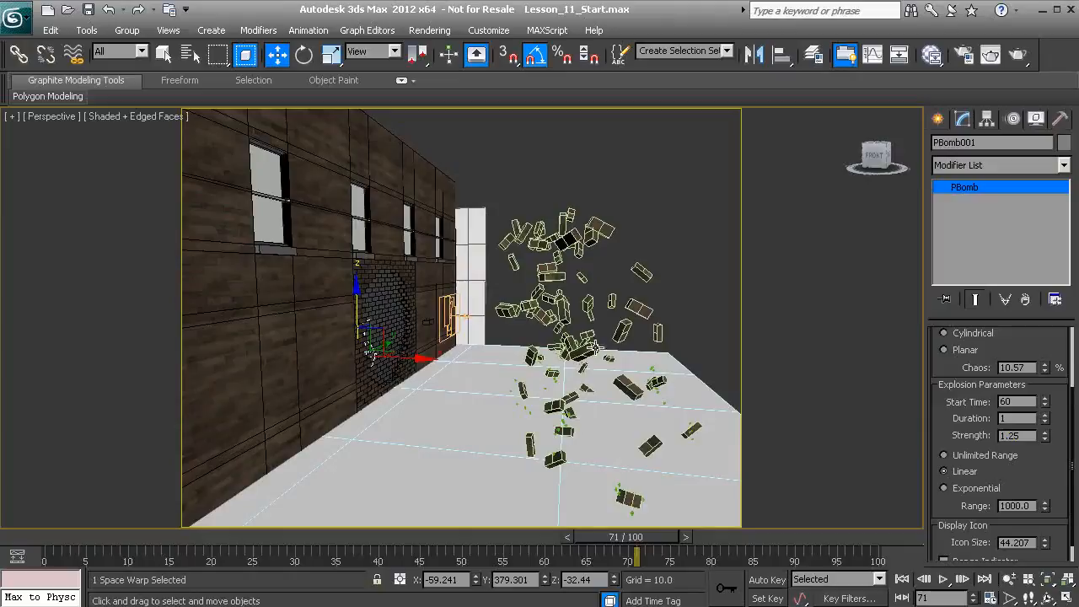
pyautogui.keyDown('alt'); pyautogui.moveTo(656, 392); pyautogui.dragTo(563, 433, button='middle'); pyautogui.keyUp('alt')
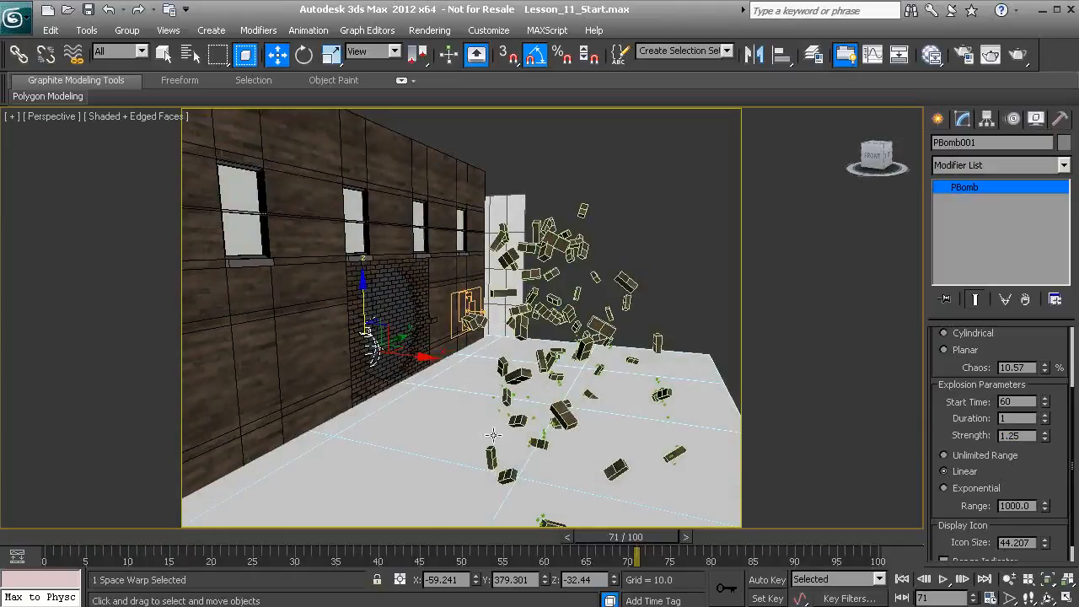
# Review the whole explosion by scrubbing to frame 85, playing the animation and scrubbing from frame 32 to about frame 69
pyautogui.moveTo(621, 545); pyautogui.dragTo(739, 549)
pyautogui.press('w')
pyautogui.keyDown('alt'); pyautogui.moveTo(638, 405); pyautogui.dragTo(493, 427, button='middle'); pyautogui.keyUp('alt')
pyautogui.scroll(-2, 496, 401)
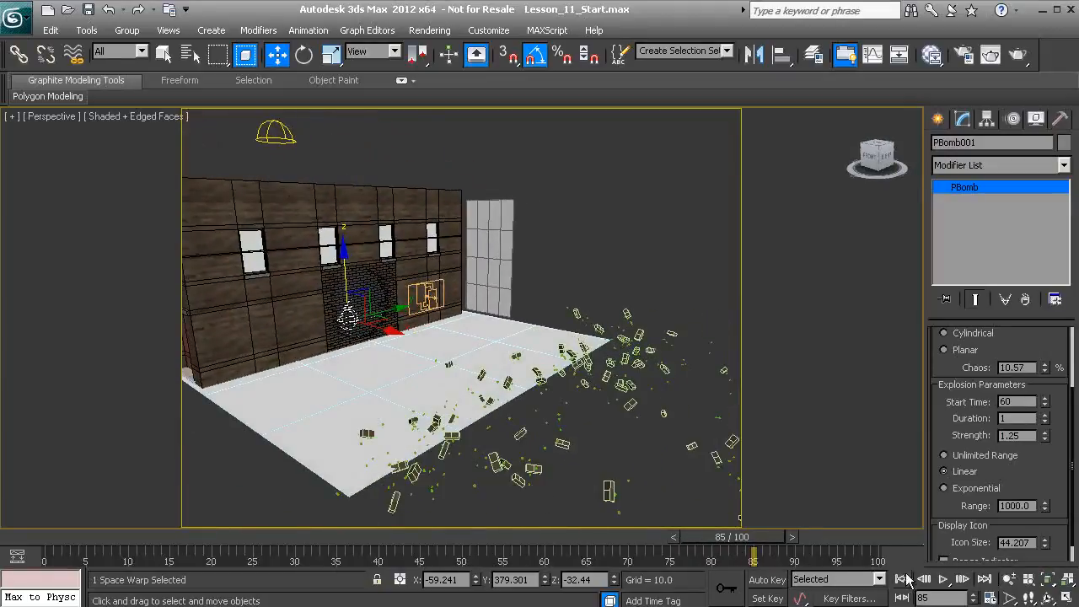
pyautogui.click(942, 580)
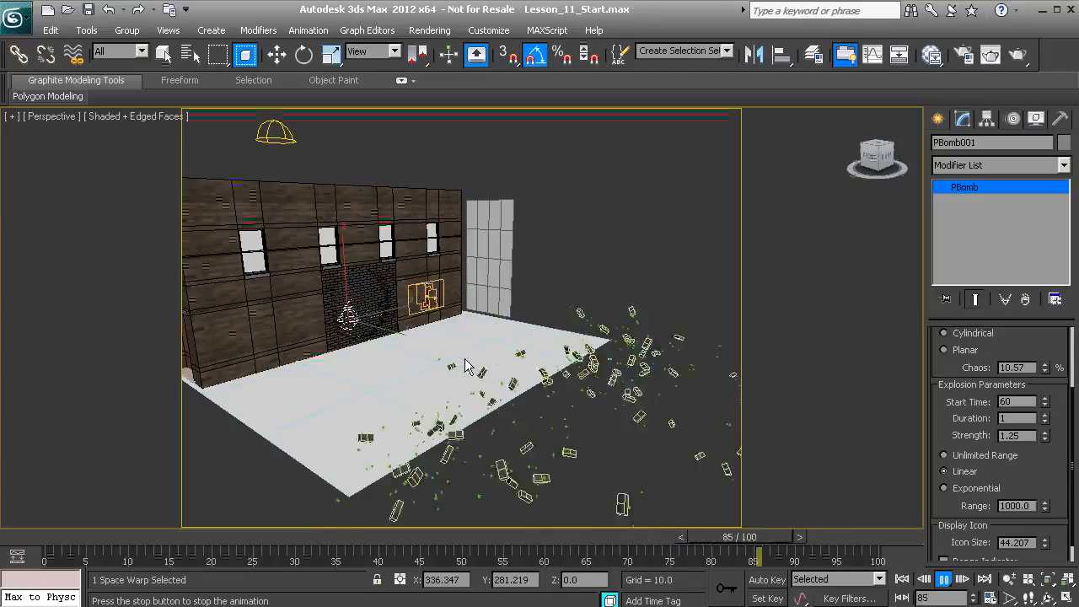
pyautogui.click(962, 578)
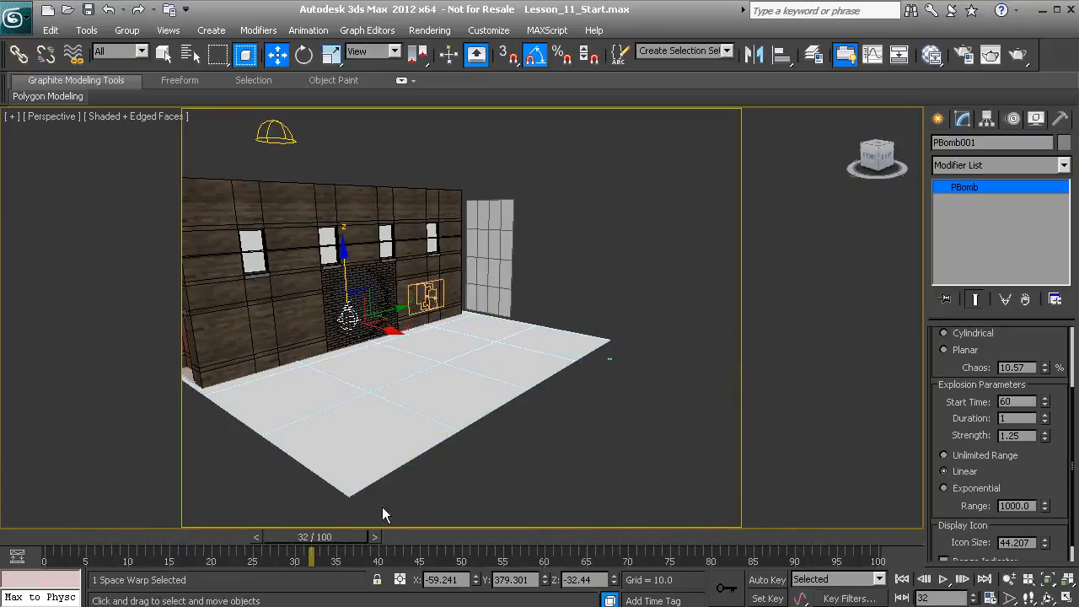
pyautogui.moveTo(340, 536); pyautogui.dragTo(620, 536)
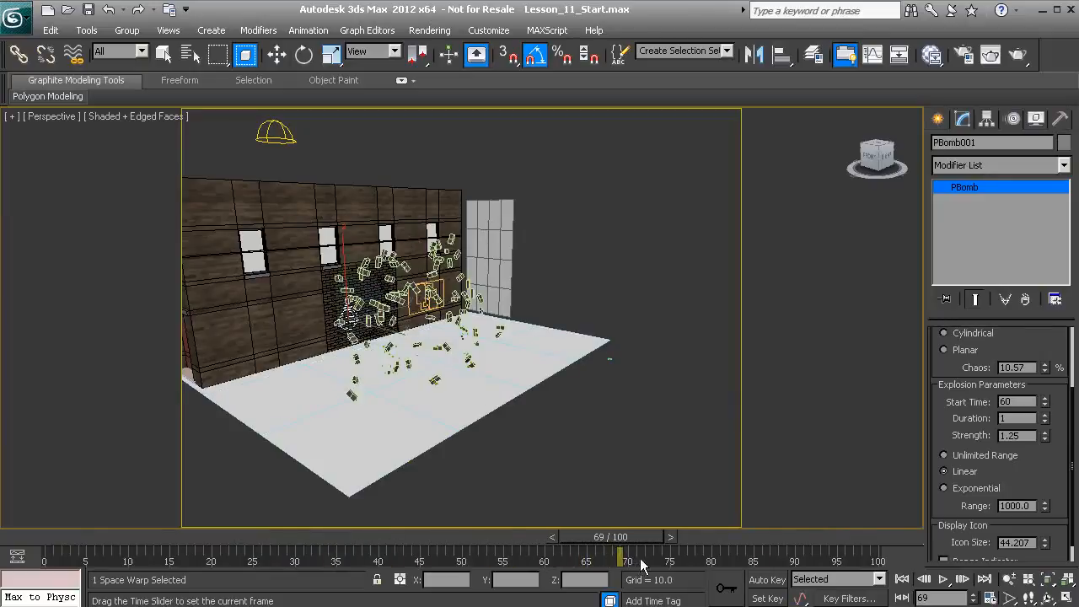
# Insert a Keep Apart operator into Event 003 between Speed 003 and Spin 001, and close Particle View
pyautogui.keyDown('alt'); pyautogui.moveTo(430, 375); pyautogui.dragTo(379, 322, button='middle'); pyautogui.keyUp('alt')
pyautogui.scroll(1, 412, 327)
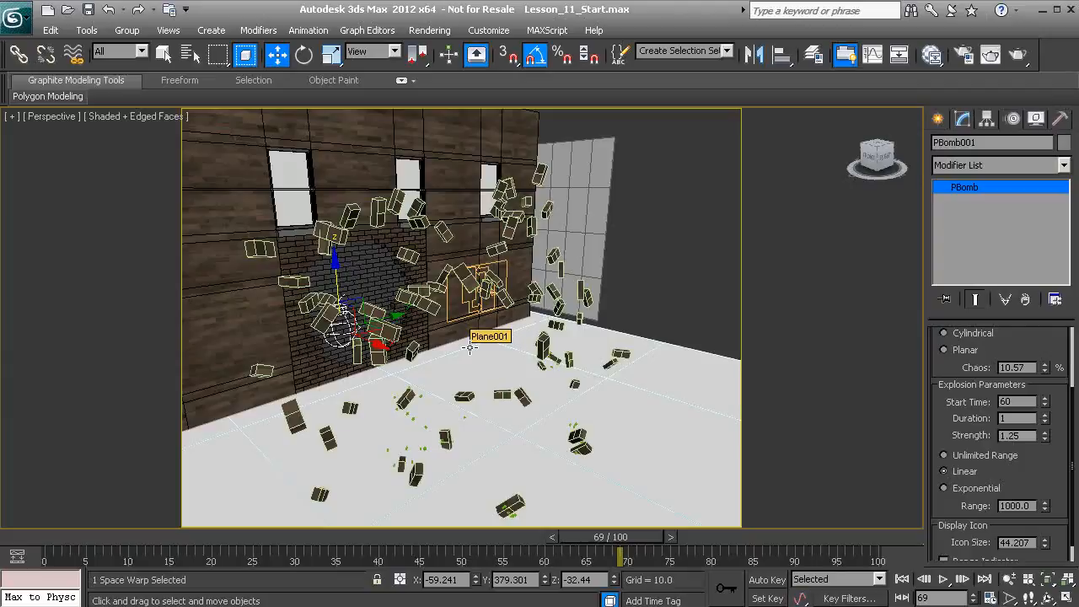
pyautogui.press('6')
pyautogui.moveTo(625, 220); pyautogui.dragTo(453, 153, button='middle')
pyautogui.moveTo(696, 219); pyautogui.dragTo(460, 206, button='middle')
pyautogui.moveTo(601, 250); pyautogui.dragTo(497, 219, button='middle')
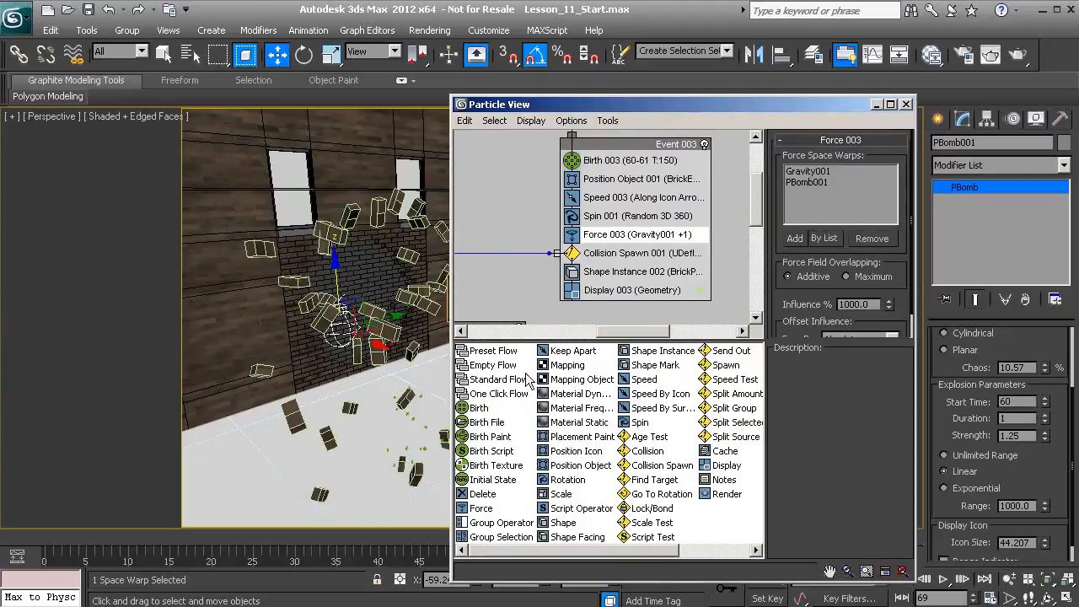
pyautogui.moveTo(563, 355); pyautogui.dragTo(607, 216)
pyautogui.keyDown('alt'); pyautogui.moveTo(285, 313); pyautogui.dragTo(366, 371, button='middle'); pyautogui.keyUp('alt')
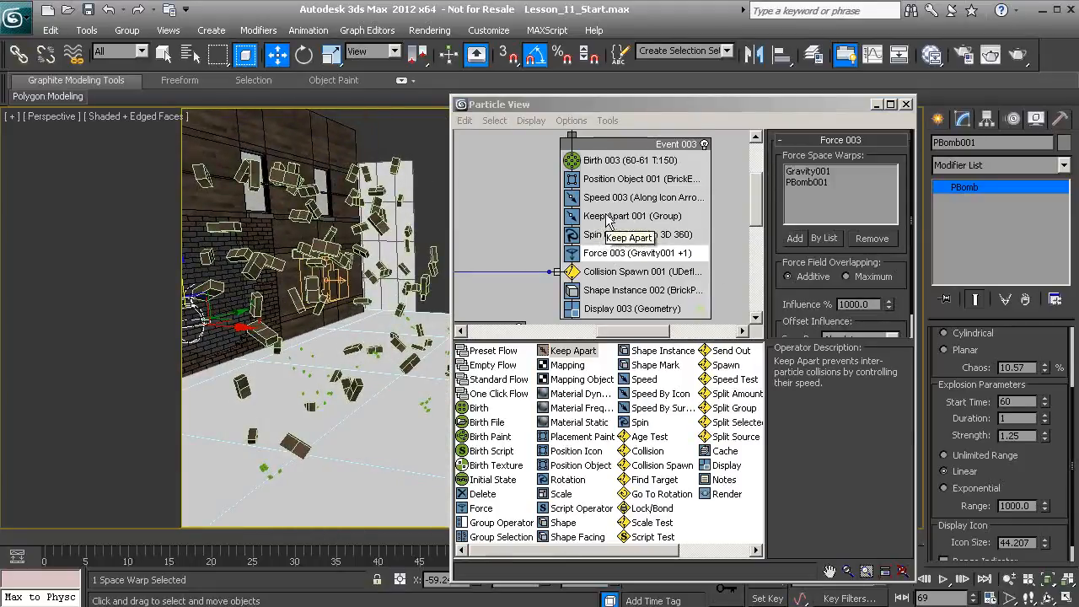
pyautogui.click(906, 104)
# Scrub back to frame 54 and play the explosion along the side wall, stopping around frame 86
pyautogui.moveTo(624, 538); pyautogui.dragTo(505, 529)
pyautogui.moveTo(381, 411); pyautogui.dragTo(539, 414, button='middle')
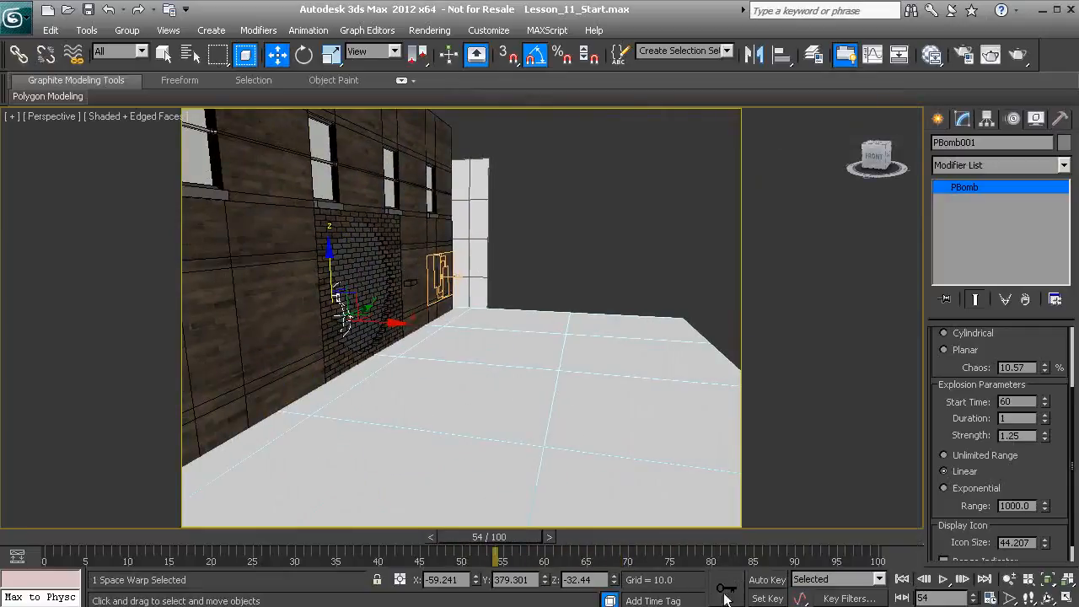
pyautogui.click(940, 580)
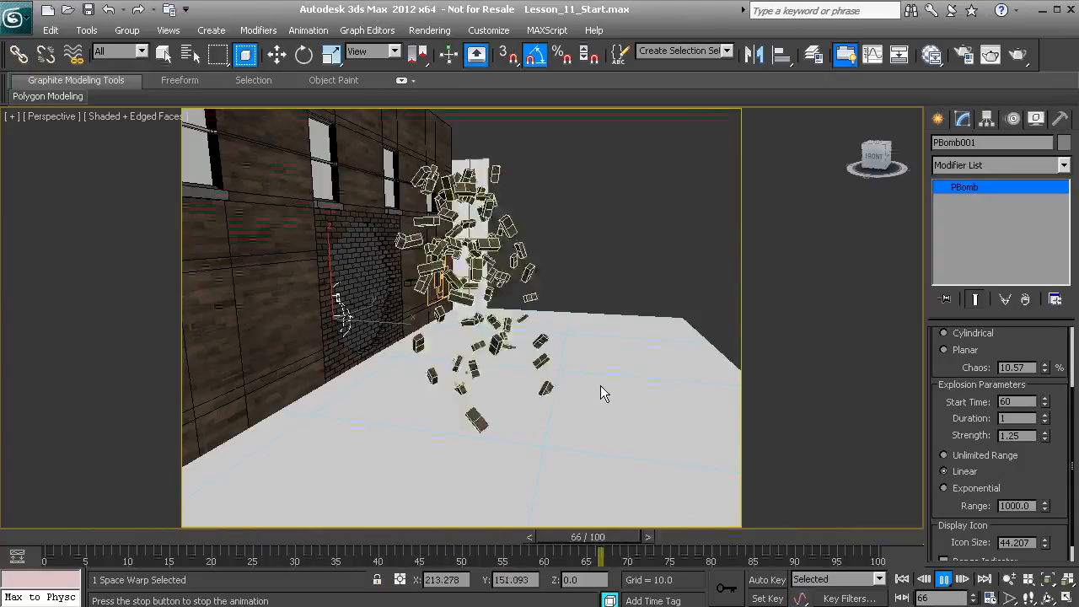
pyautogui.click(743, 537)
# Bring the whole building into view and unhide all hidden scene objects
pyautogui.keyDown('alt'); pyautogui.moveTo(556, 452); pyautogui.dragTo(717, 452, button='middle'); pyautogui.keyUp('alt')
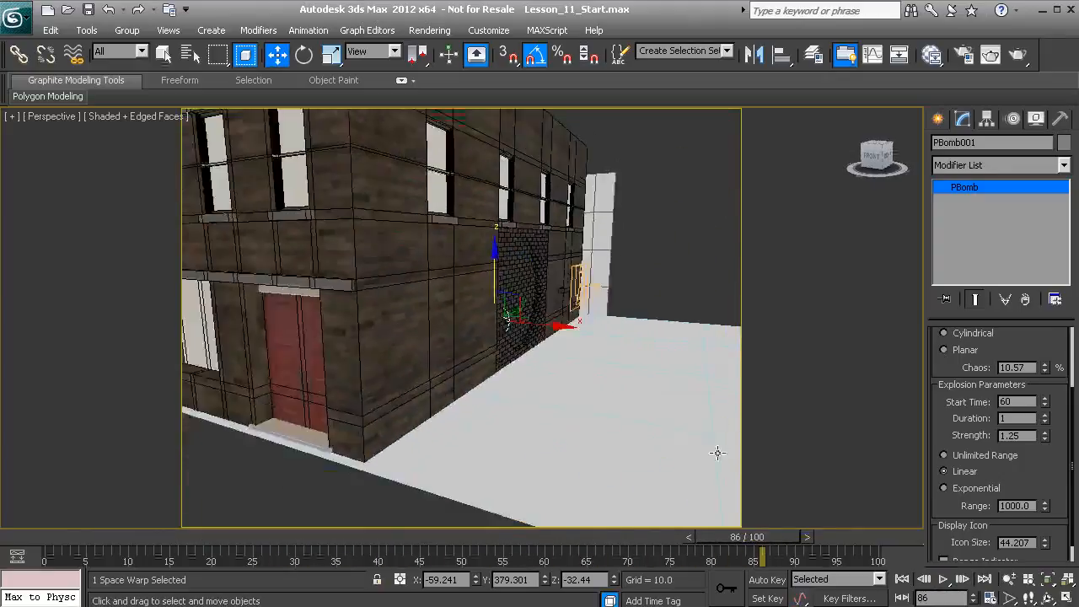
pyautogui.scroll(-3, 593, 434)
pyautogui.keyDown('alt'); pyautogui.moveTo(587, 433); pyautogui.dragTo(483, 453, button='middle'); pyautogui.keyUp('alt')
pyautogui.rightClick(475, 448)
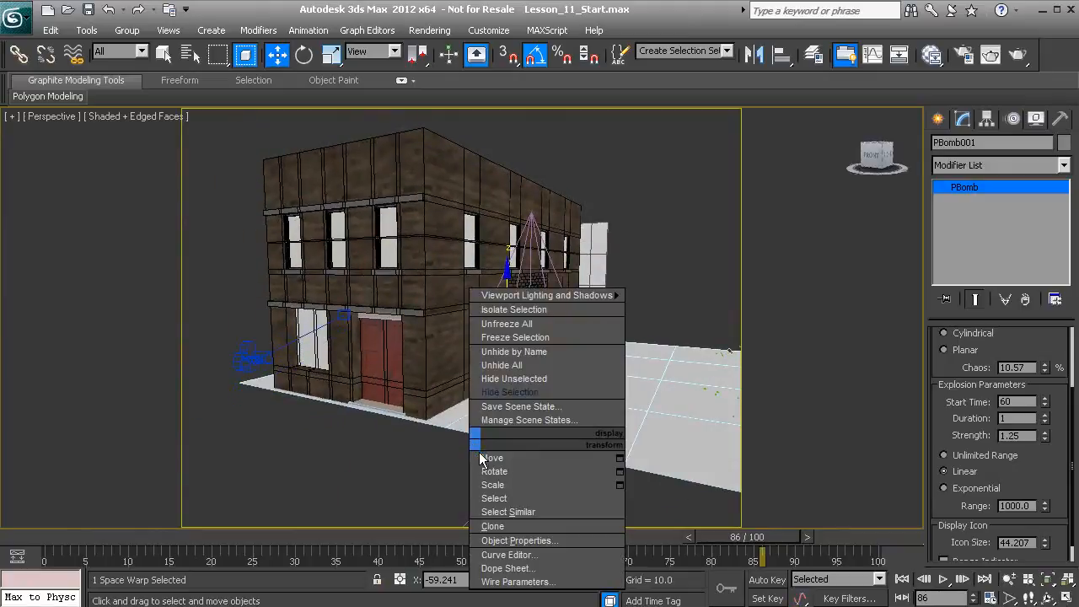
pyautogui.click(506, 375)
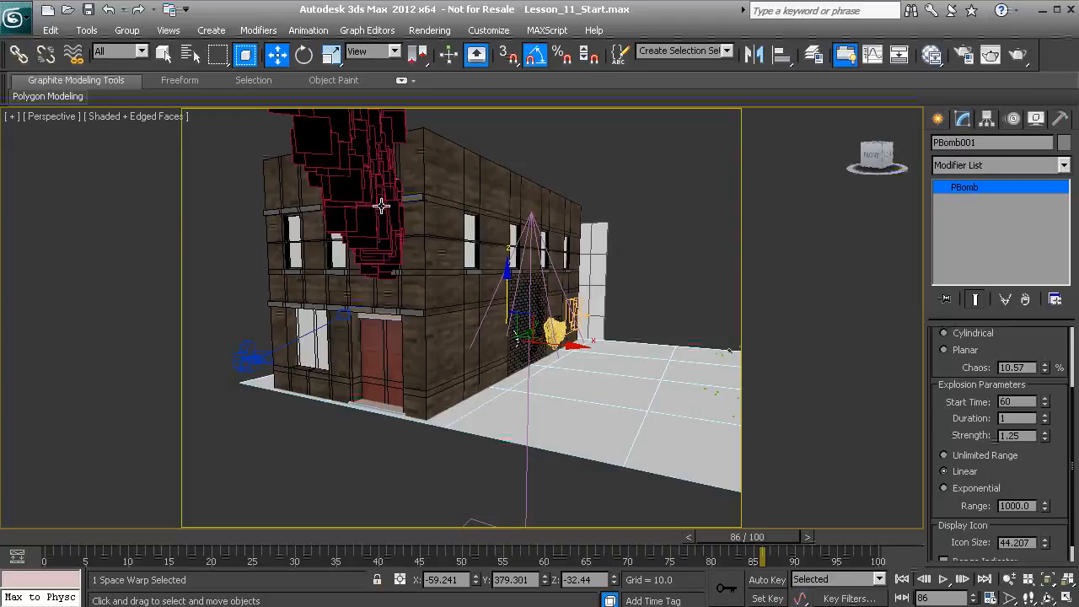
# Hide the yellow Box004 mesh together with the small brick object beside it at the side wall
pyautogui.click(555, 330)
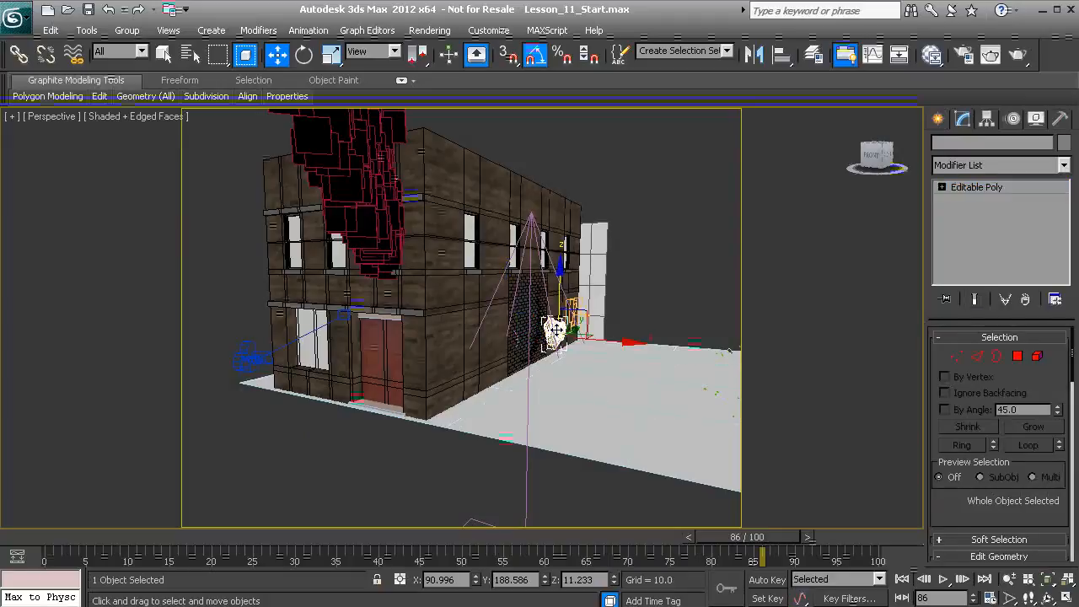
pyautogui.keyDown('alt'); pyautogui.moveTo(555, 330); pyautogui.dragTo(505, 349, button='middle'); pyautogui.keyUp('alt')
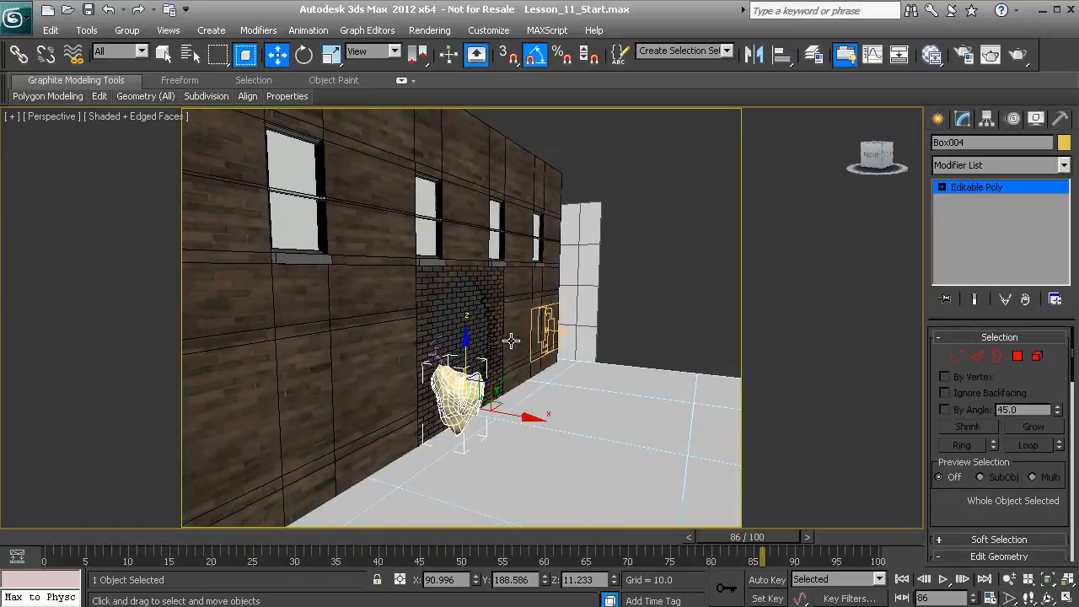
pyautogui.keyDown('ctrl'); pyautogui.click(511, 340); pyautogui.keyUp('ctrl')
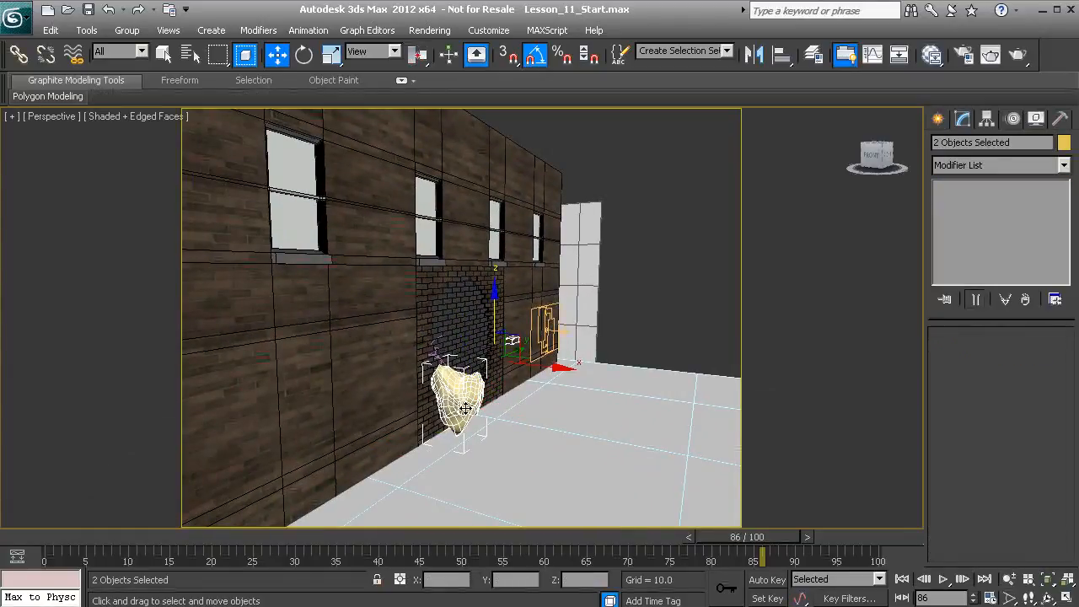
pyautogui.rightClick(465, 408)
pyautogui.click(499, 350)
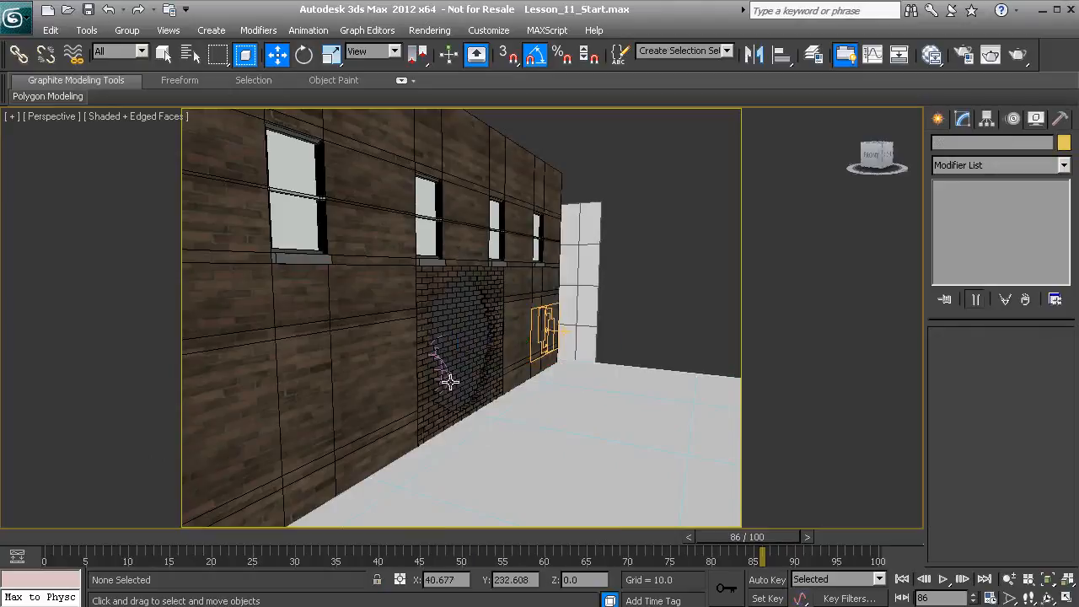
# Show the street photo as the viewport background and switch the viewport to Camera001
pyautogui.scroll(-5, 449, 381)
pyautogui.moveTo(465, 397); pyautogui.dragTo(485, 414, button='middle')
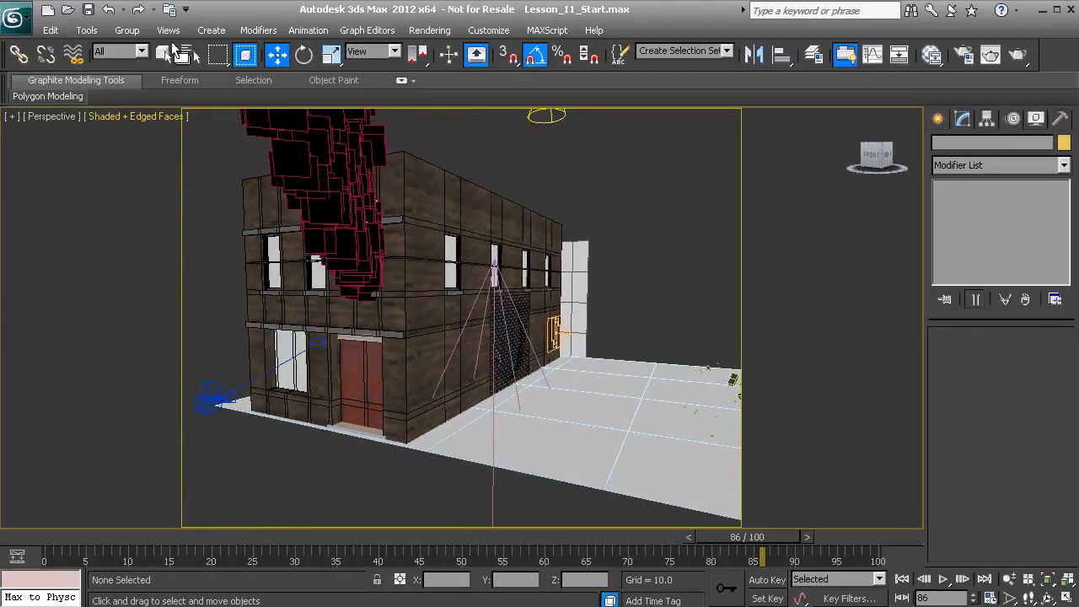
pyautogui.click(167, 29)
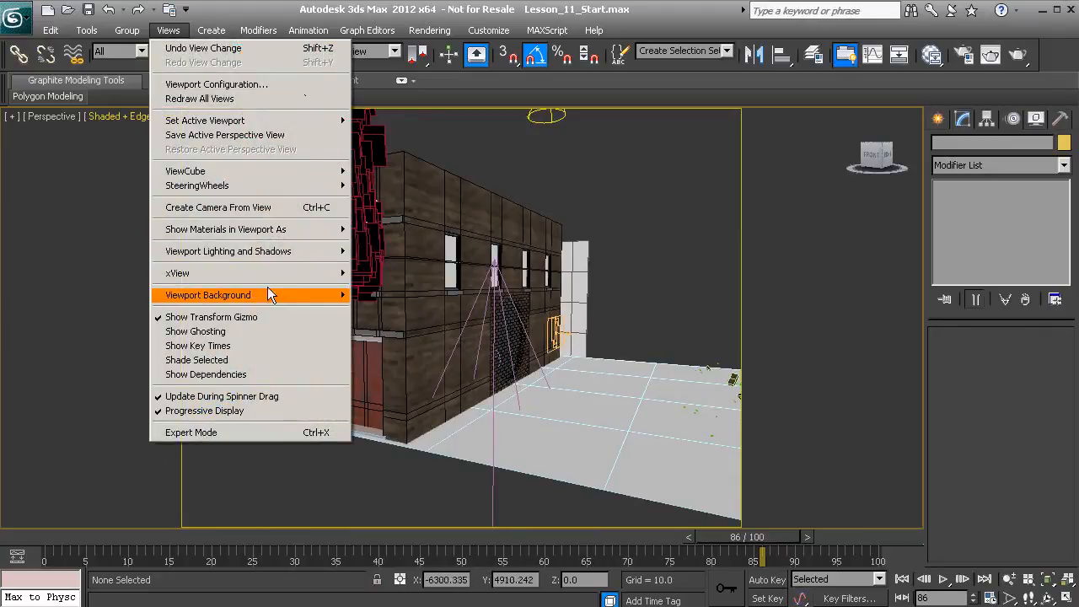
pyautogui.moveTo(307, 294)
pyautogui.click(371, 297)
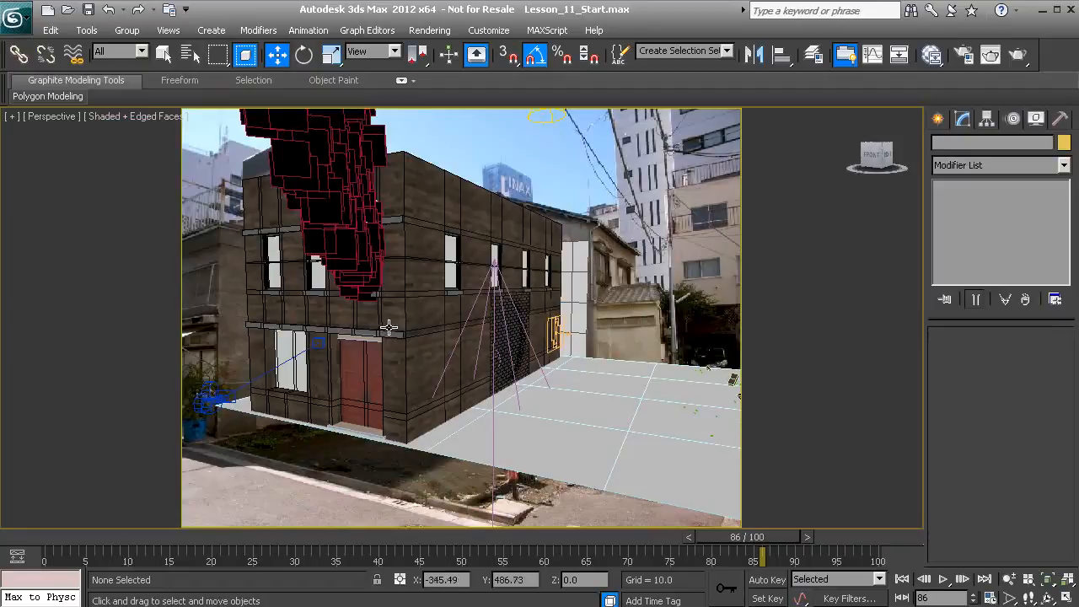
pyautogui.press('c')
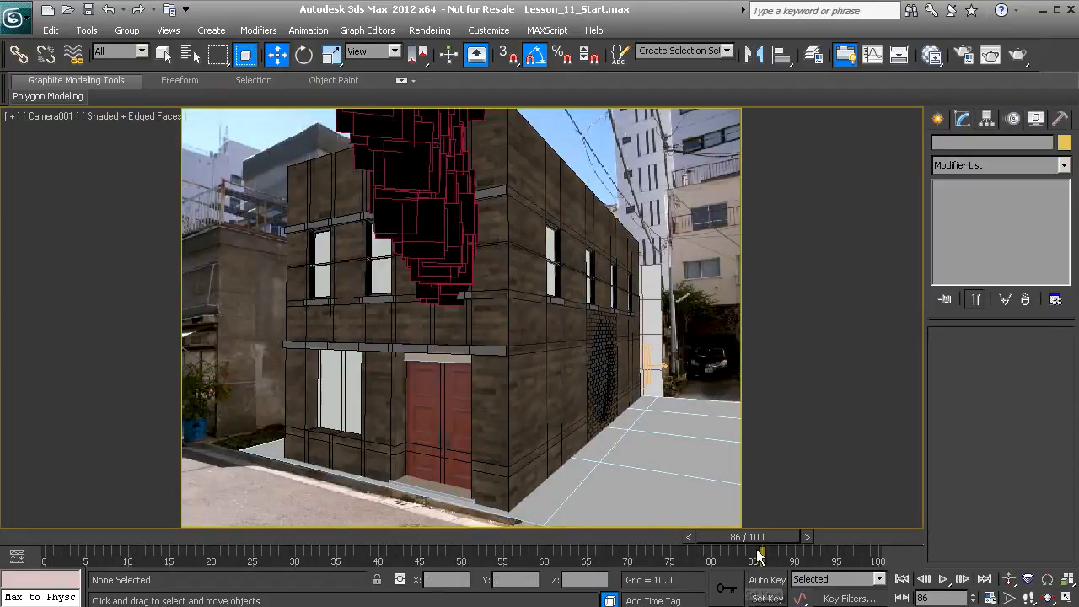
# Return to frame 0 and configure the render for the active time segment at a 320x240 output size
pyautogui.moveTo(719, 535); pyautogui.dragTo(50, 554)
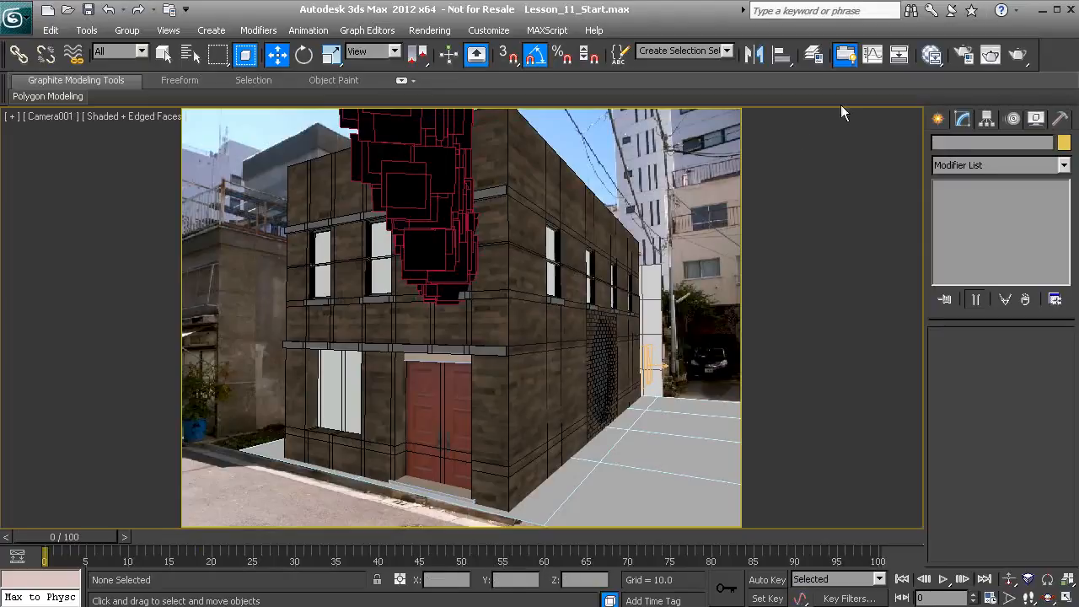
pyautogui.click(966, 56)
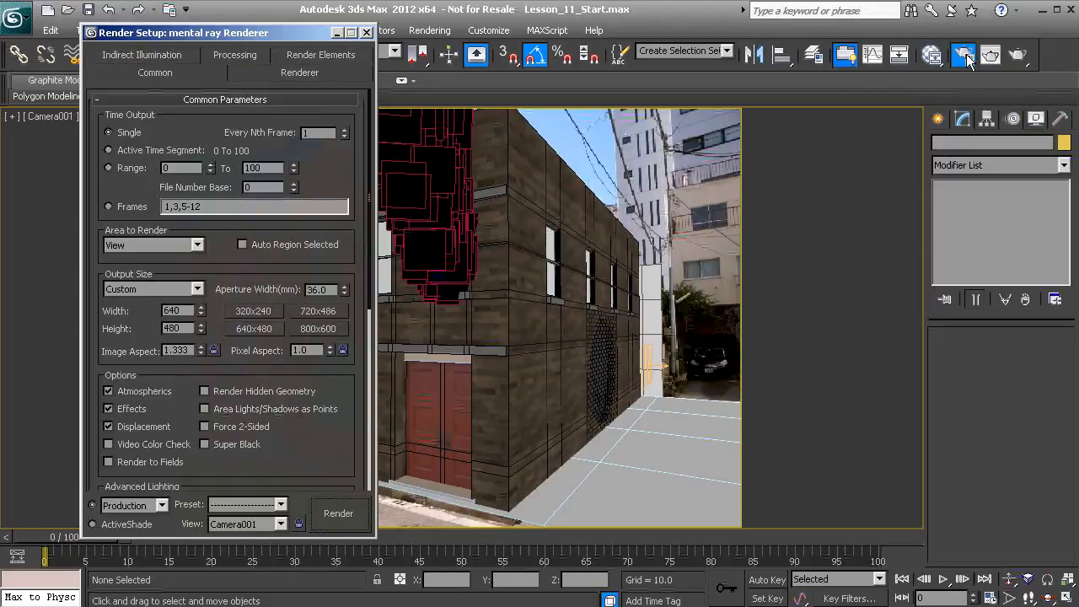
pyautogui.click(115, 153)
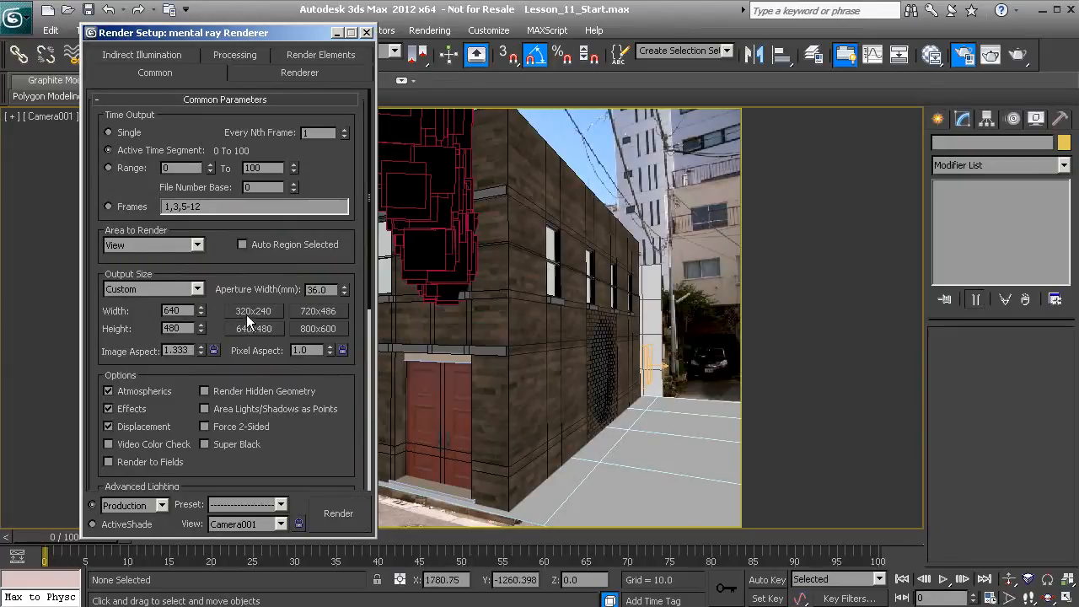
pyautogui.click(247, 312)
pyautogui.moveTo(146, 333); pyautogui.dragTo(265, 139)
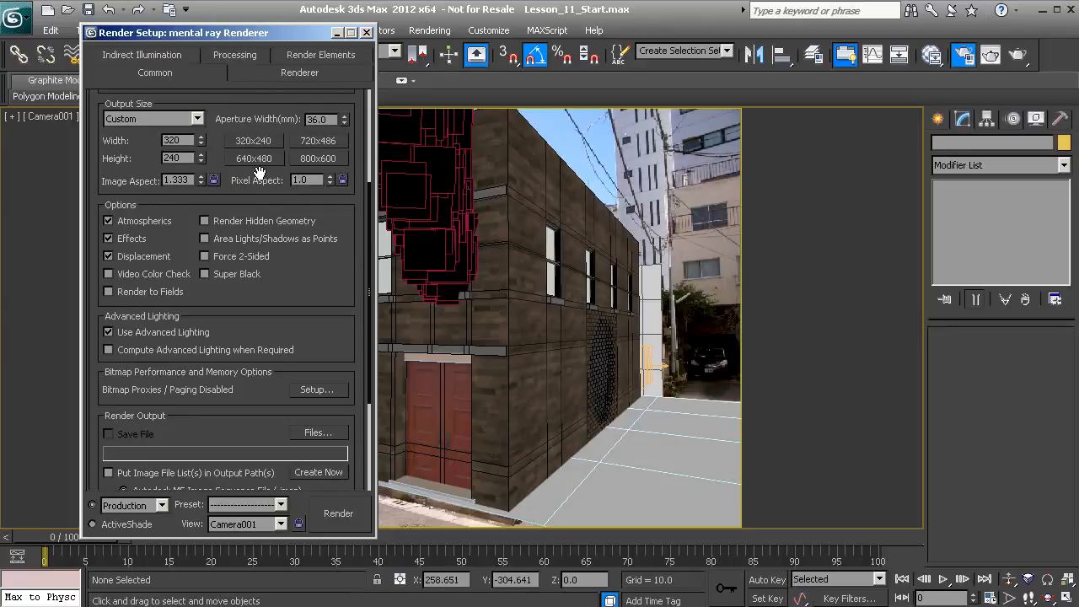
pyautogui.click(257, 164)
# Set the render output to an AVI file named Particles in the renderoutput folder, compressed with DV Video Encoder
pyautogui.scroll(-5, 251, 298)
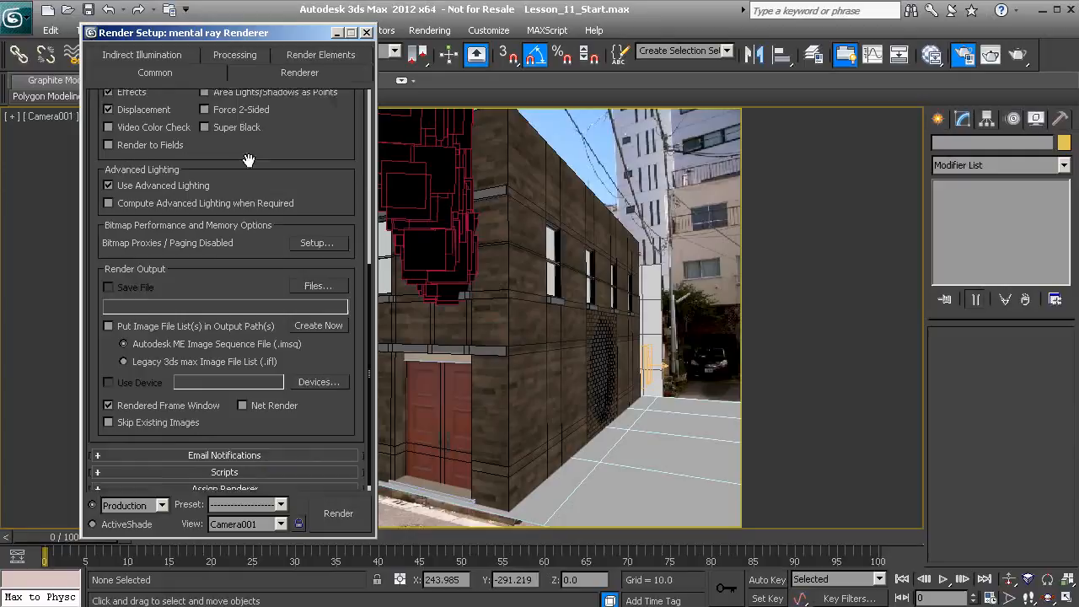
pyautogui.click(302, 279)
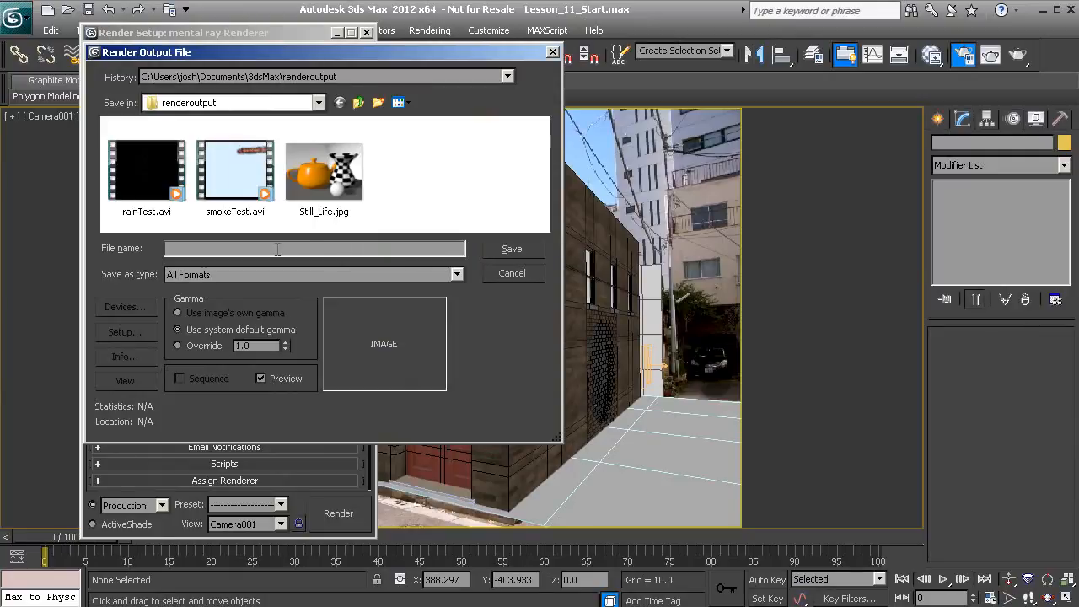
pyautogui.write('Particles')
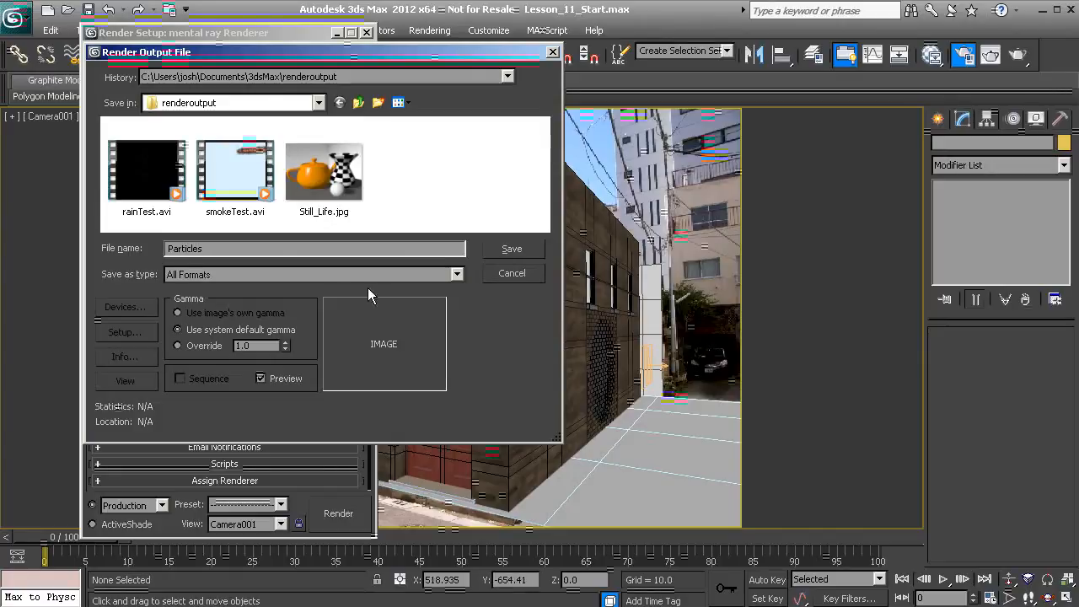
pyautogui.click(434, 275)
pyautogui.click(207, 300)
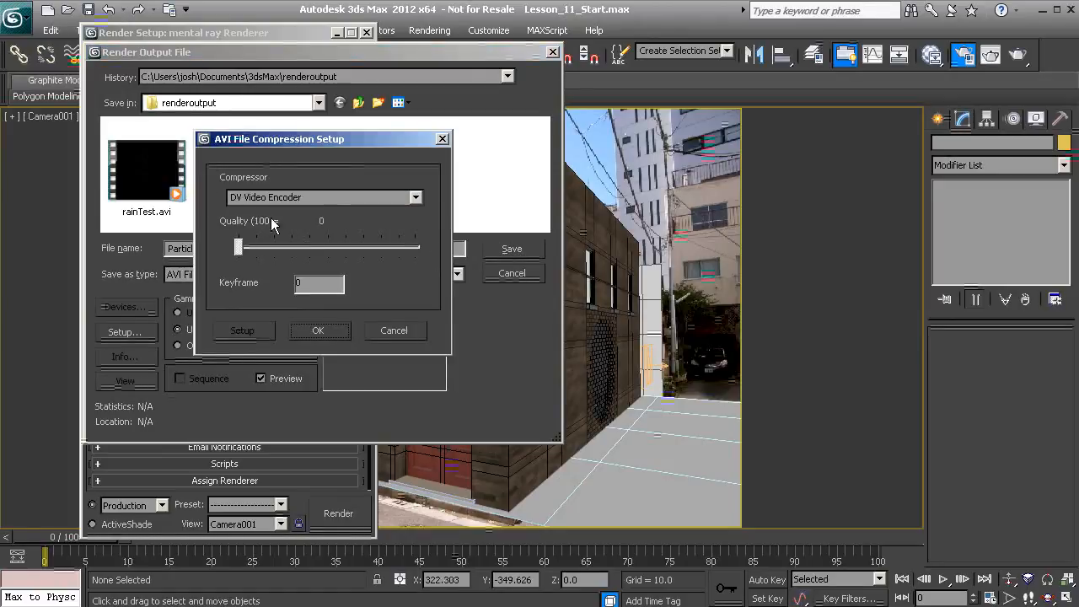
pyautogui.click(325, 330)
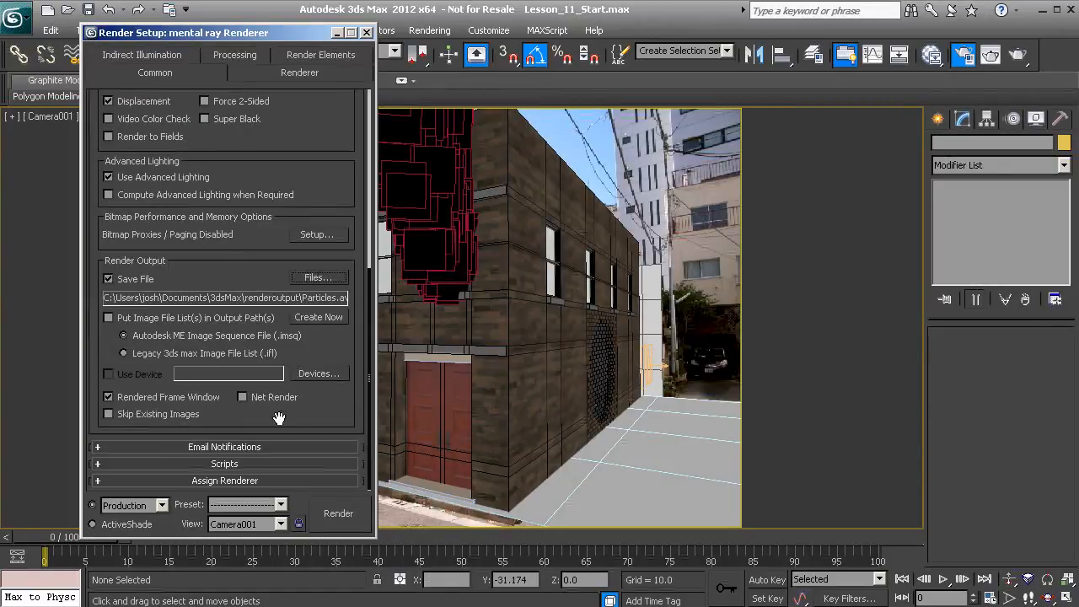